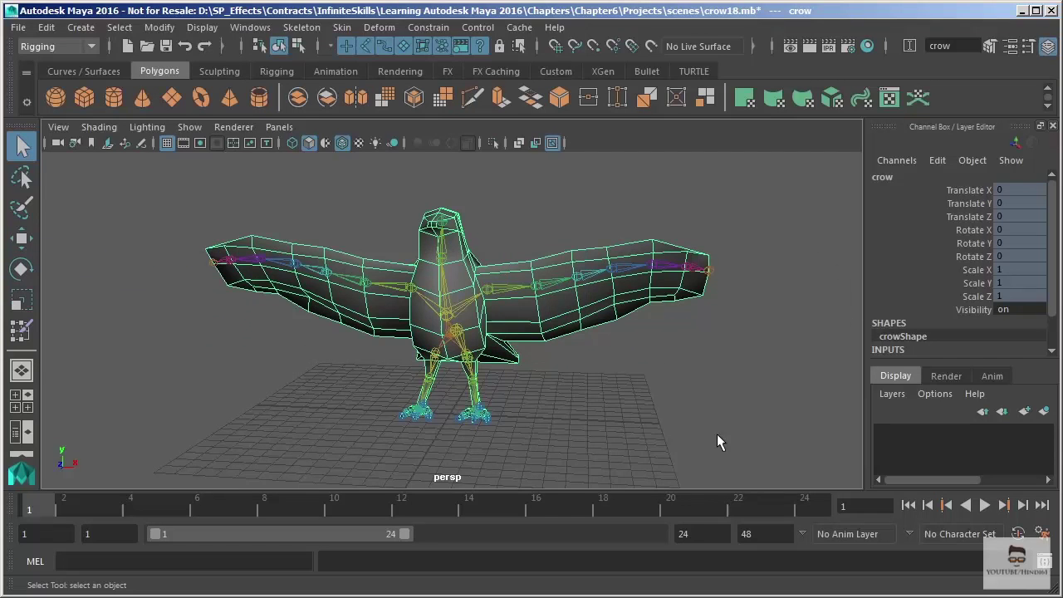
# Activate the Paint Skin Weights tool on the crow mesh and open its tool settings
pyautogui.keyDown('alt'); pyautogui.moveTo(536, 343); pyautogui.dragTo(500, 337); pyautogui.keyUp('alt')
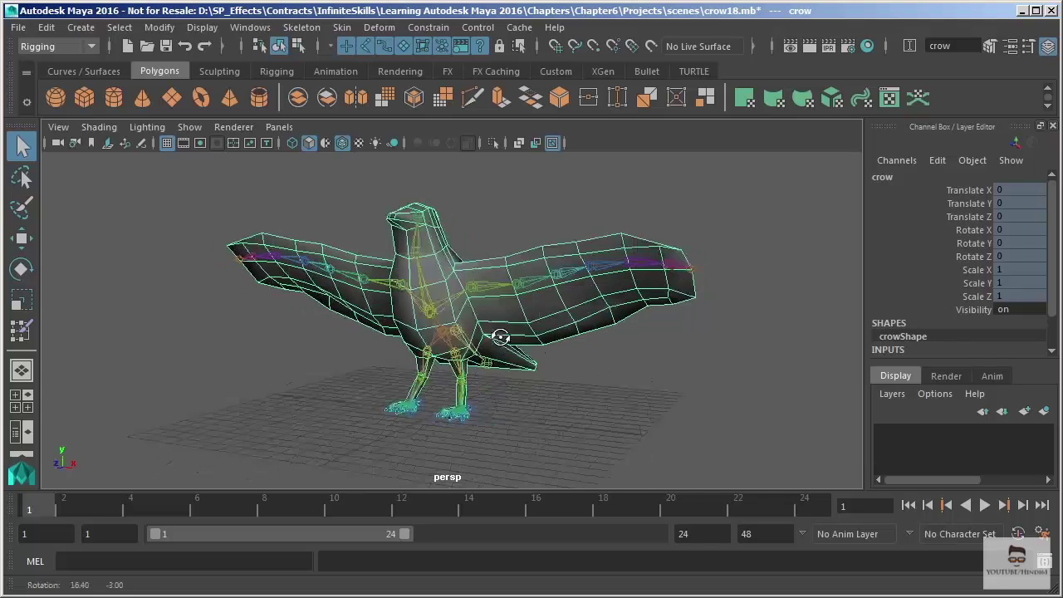
pyautogui.keyDown('alt'); pyautogui.moveTo(380, 279); pyautogui.dragTo(432, 310, button='right'); pyautogui.keyUp('alt')
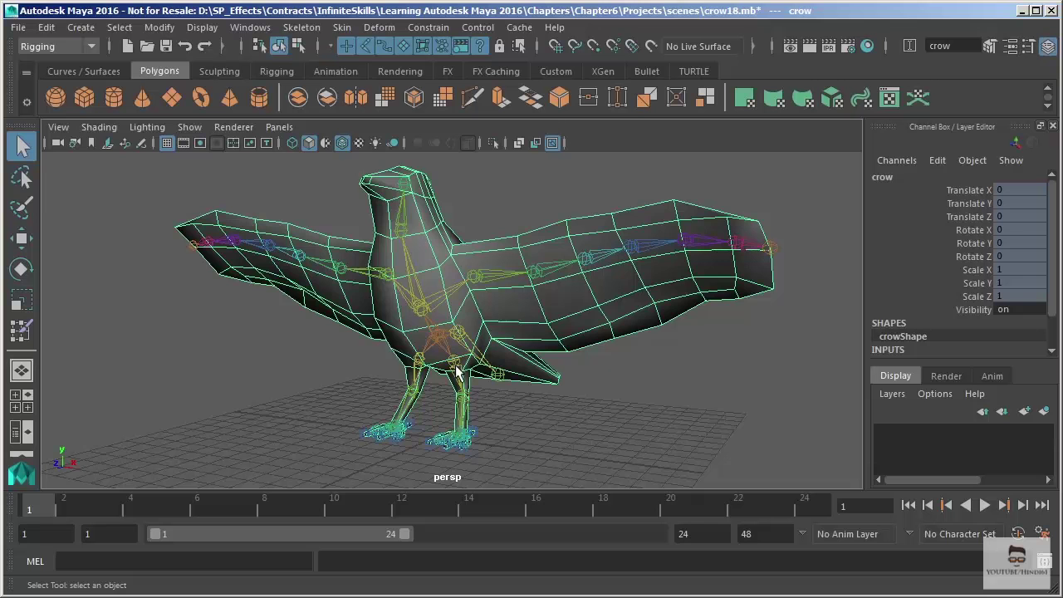
pyautogui.keyDown('alt'); pyautogui.moveTo(447, 380); pyautogui.dragTo(536, 352, button='right'); pyautogui.keyUp('alt')
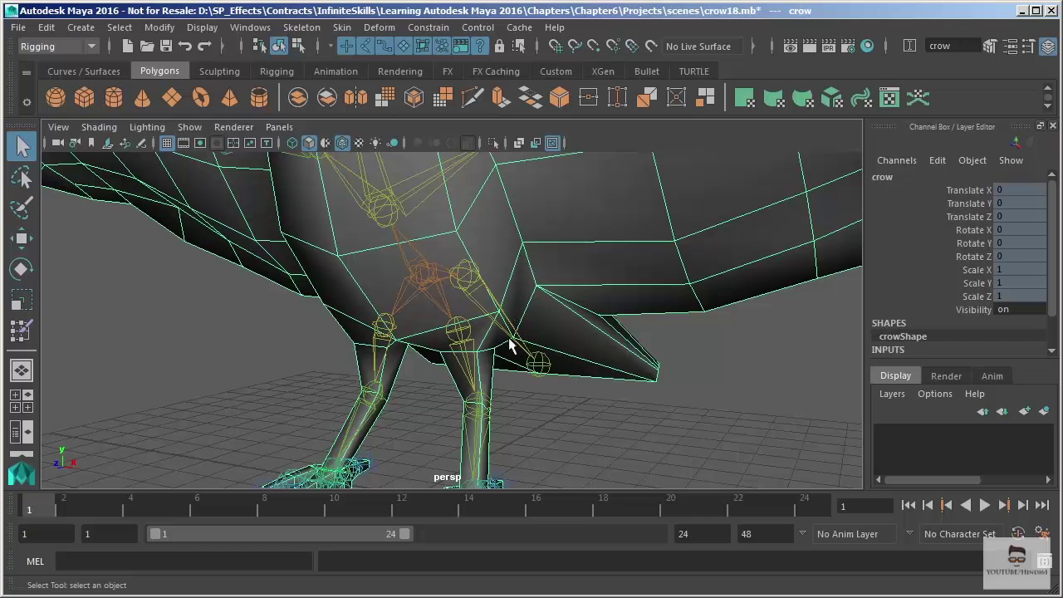
pyautogui.keyDown('alt'); pyautogui.moveTo(504, 301); pyautogui.dragTo(555, 261); pyautogui.keyUp('alt')
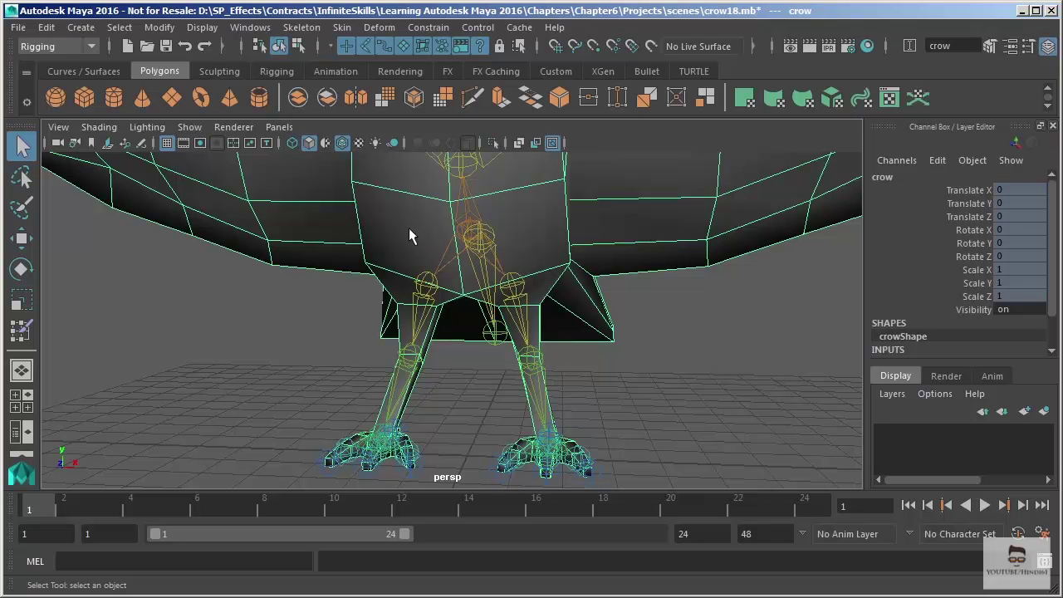
pyautogui.keyDown('alt'); pyautogui.moveTo(479, 205); pyautogui.dragTo(401, 113); pyautogui.keyUp('alt')
pyautogui.click(342, 28)
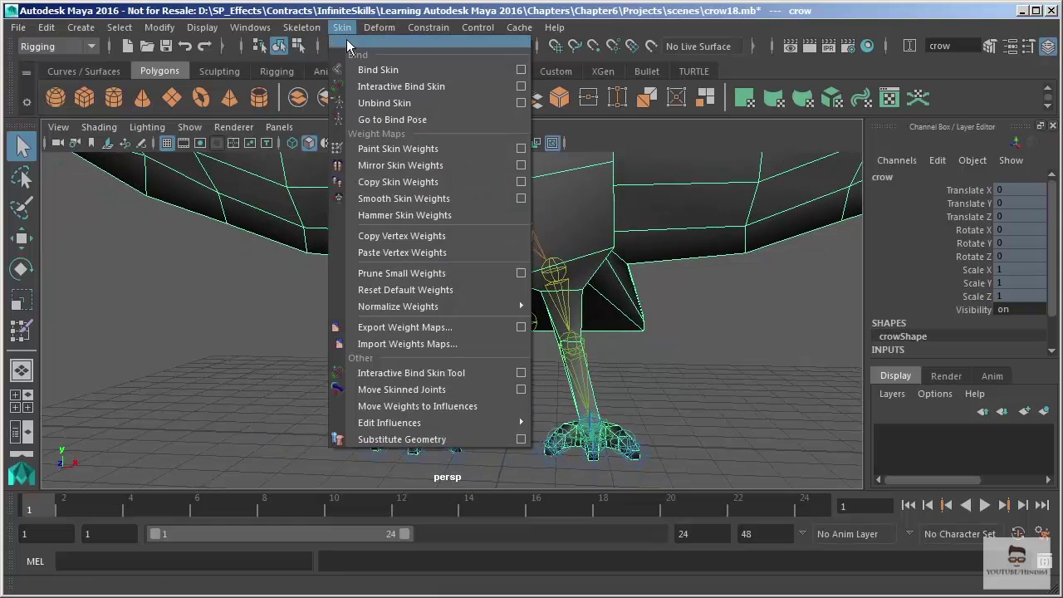
pyautogui.click(398, 151)
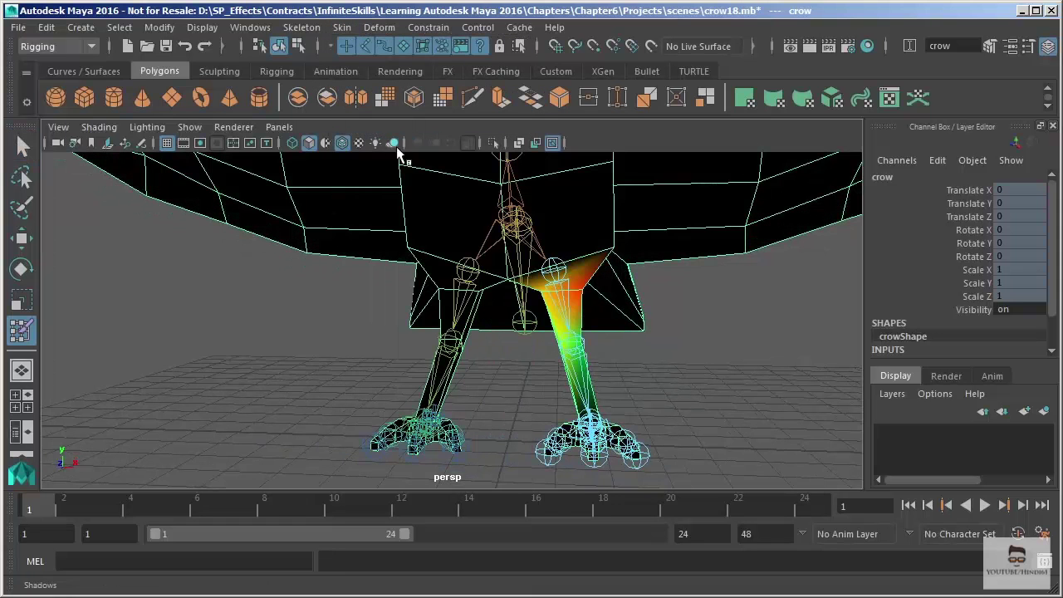
pyautogui.doubleClick(21, 333)
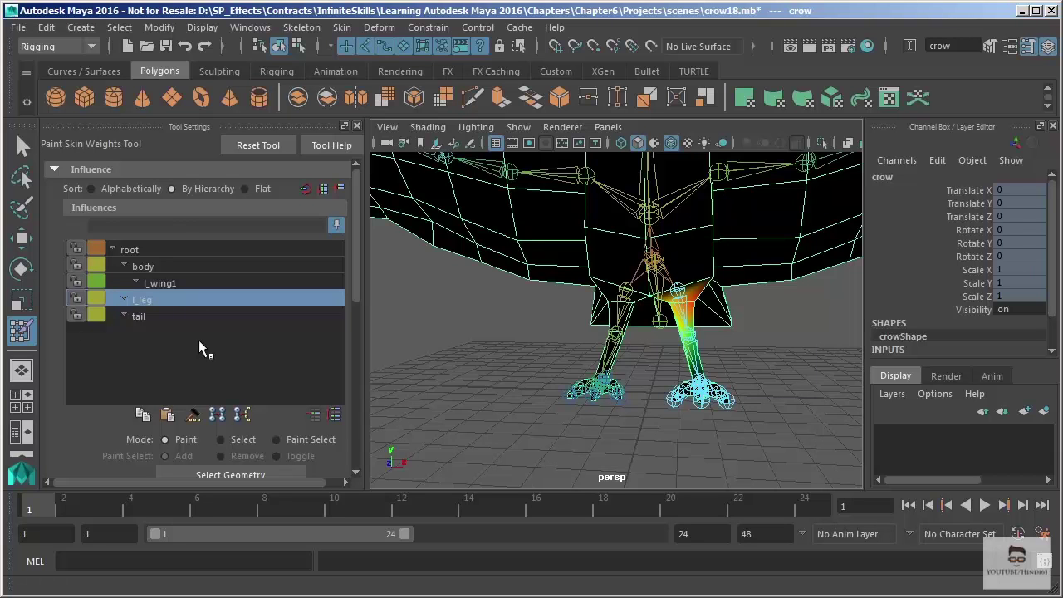
# Unpin the influences list, select the l_leg and r_leg influences, and pin the list to those two
pyautogui.click(337, 226)
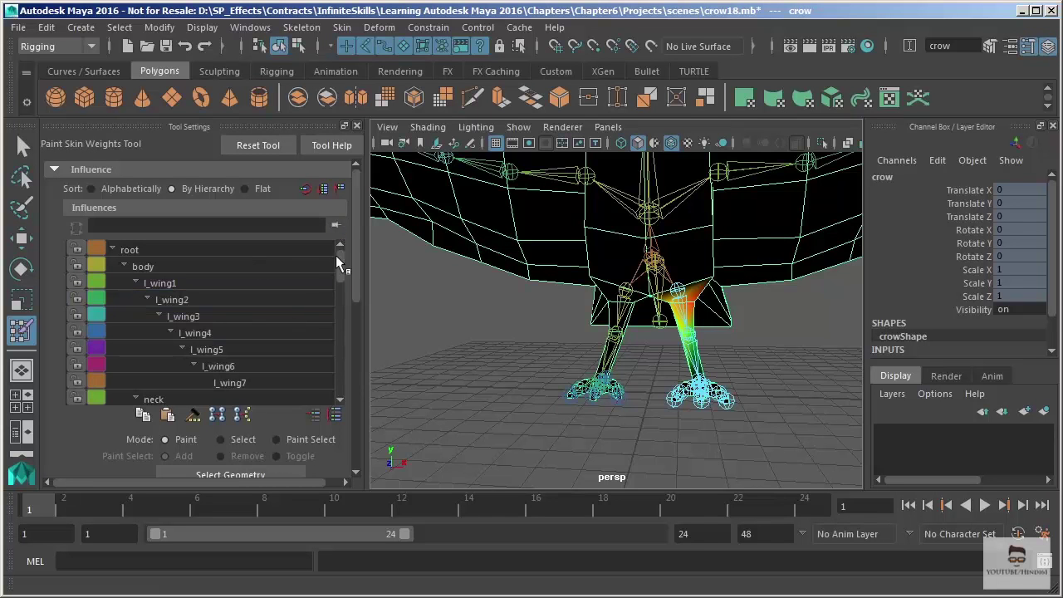
pyautogui.moveTo(336, 255); pyautogui.dragTo(331, 336)
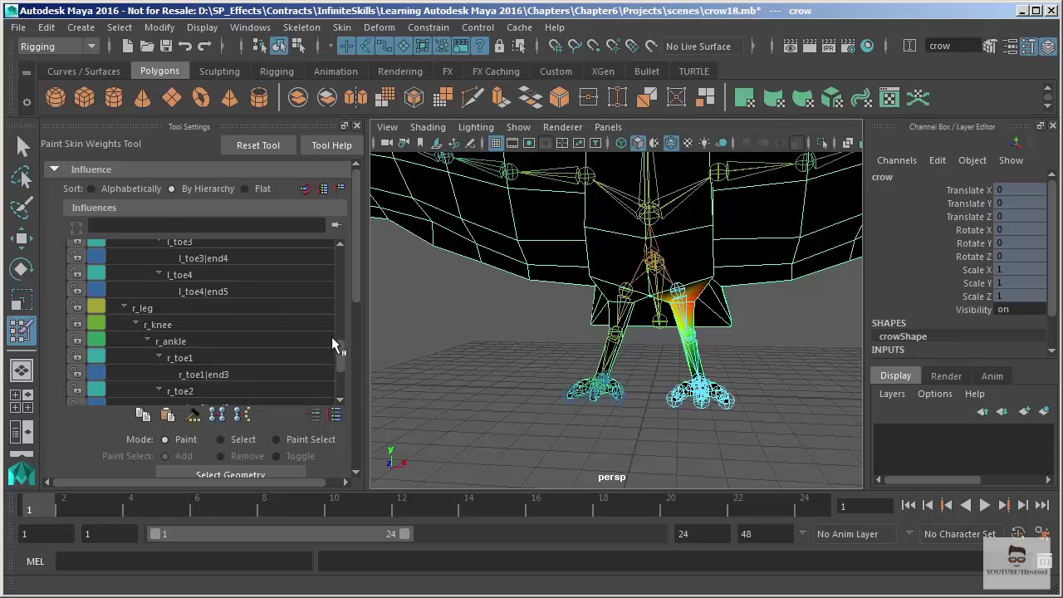
pyautogui.click(141, 308)
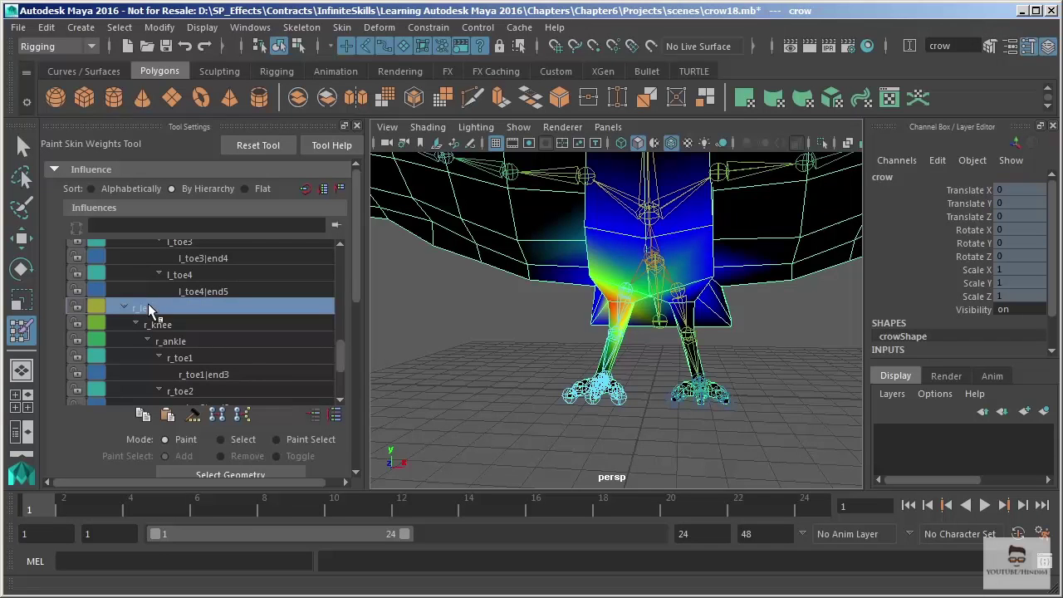
pyautogui.moveTo(338, 352); pyautogui.dragTo(336, 319)
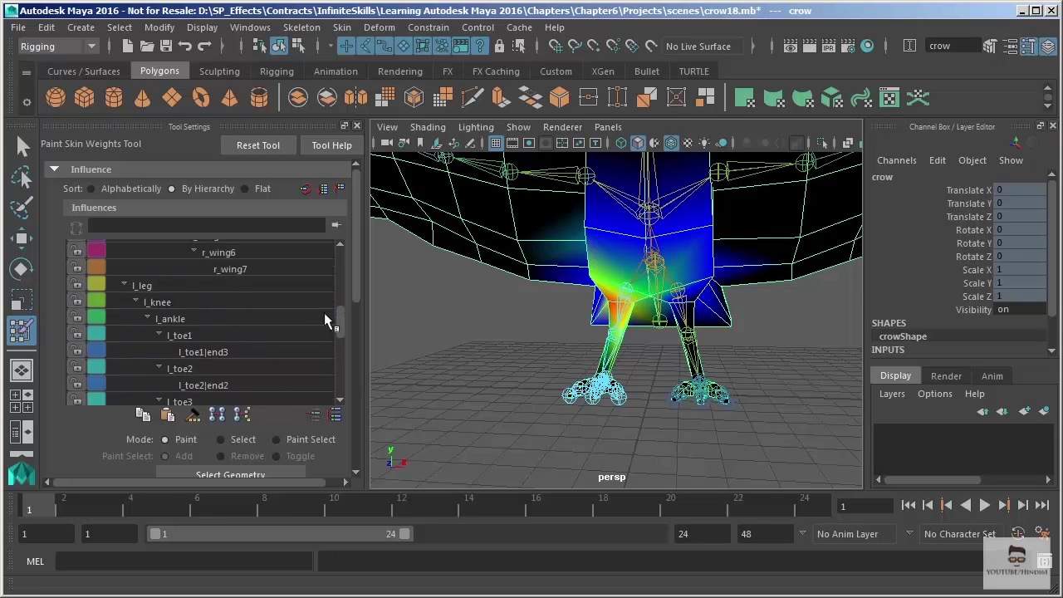
pyautogui.click(142, 285)
pyautogui.click(337, 226)
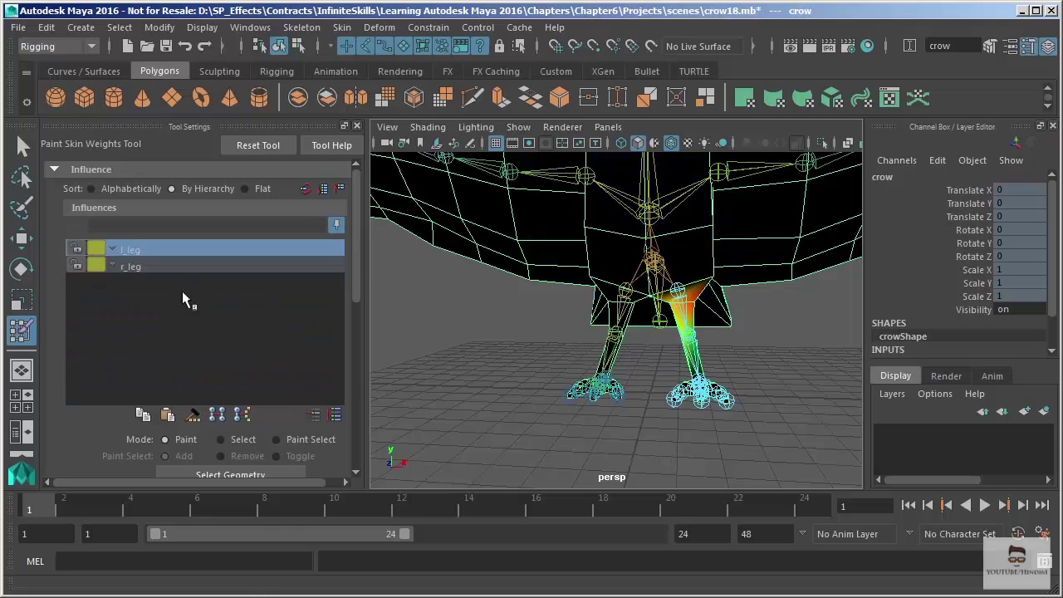
# Compare the painted weights of the r_leg and l_leg influences on the crow's body, and leave weight painting for the Select tool
pyautogui.scroll(4, 628, 266)
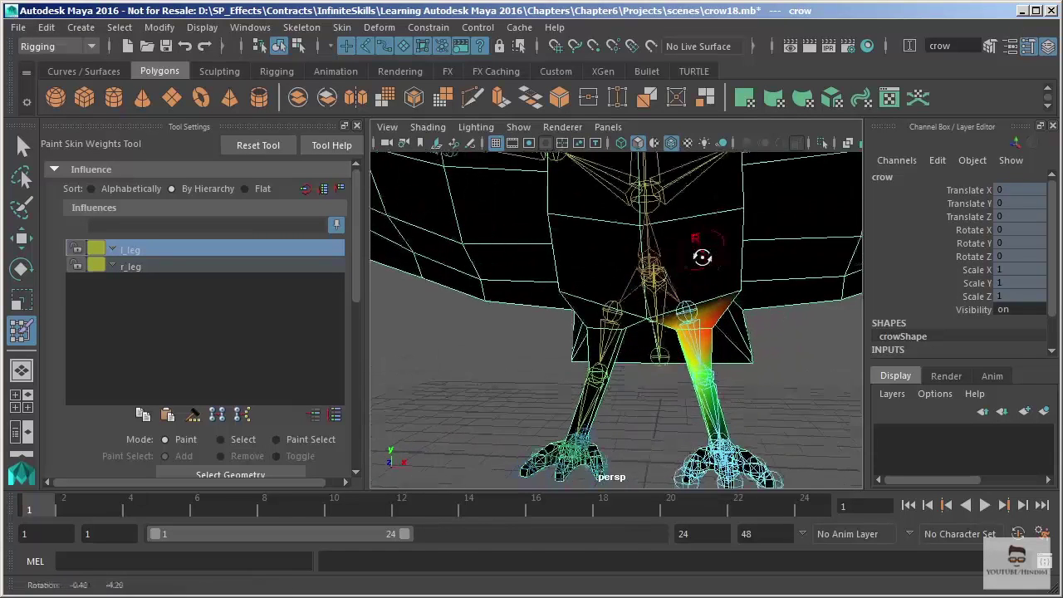
pyautogui.click(175, 266)
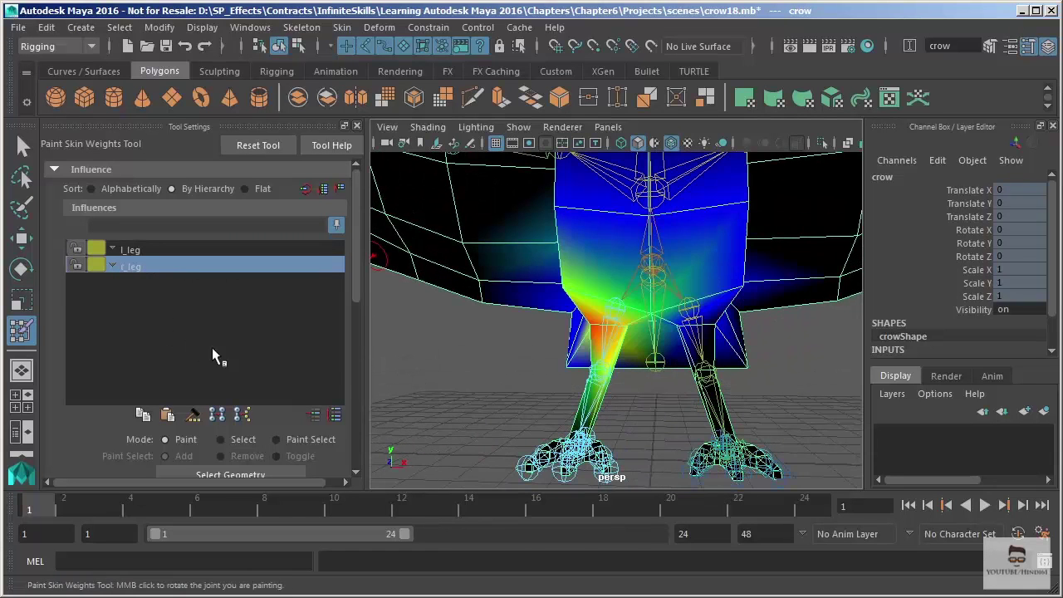
pyautogui.keyDown('alt'); pyautogui.moveTo(698, 316); pyautogui.dragTo(707, 292, button='middle'); pyautogui.keyUp('alt')
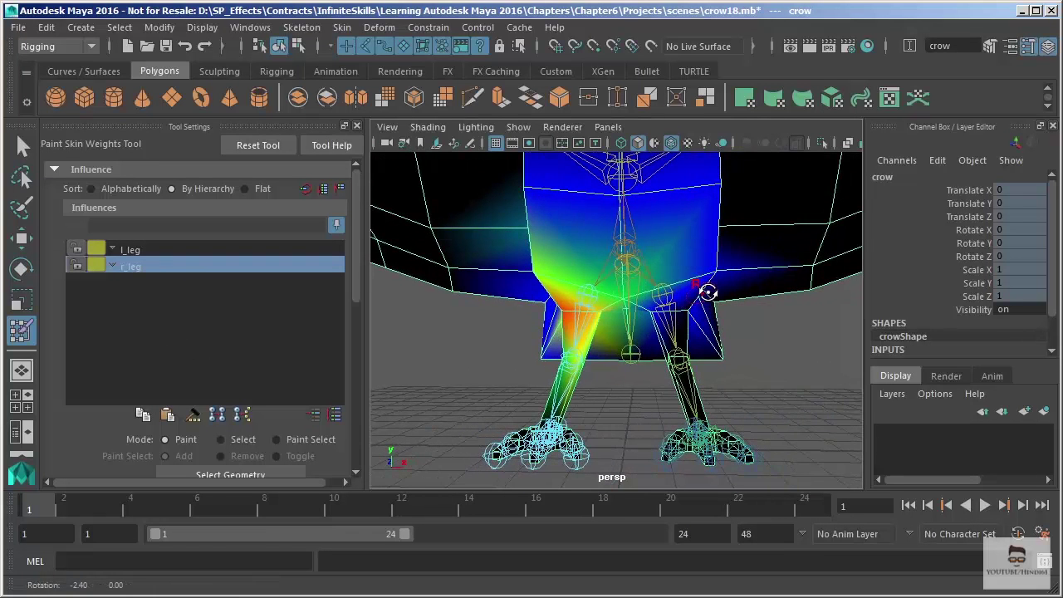
pyautogui.click(142, 250)
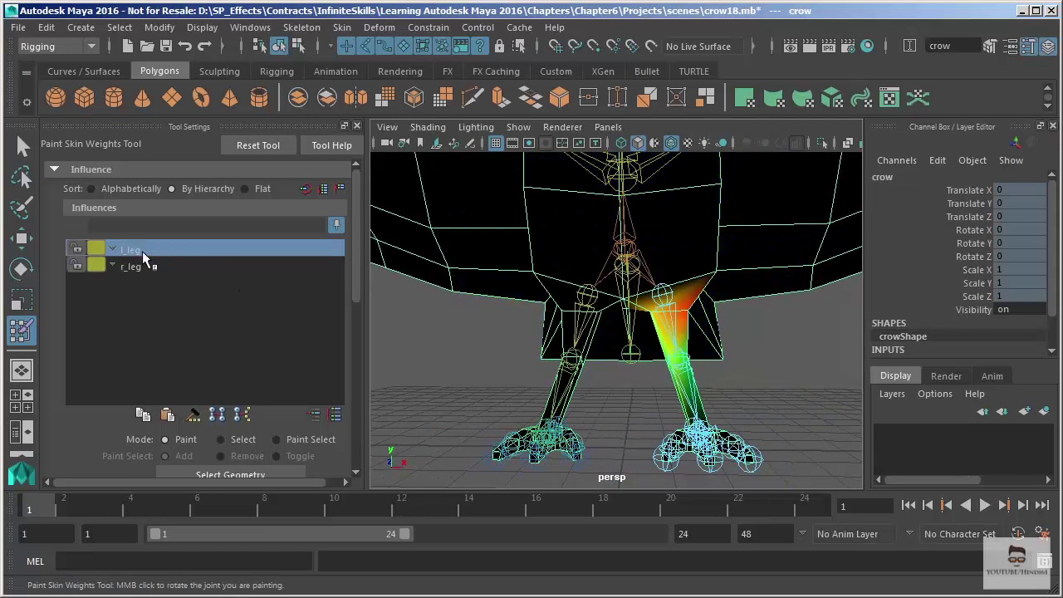
pyautogui.click(129, 267)
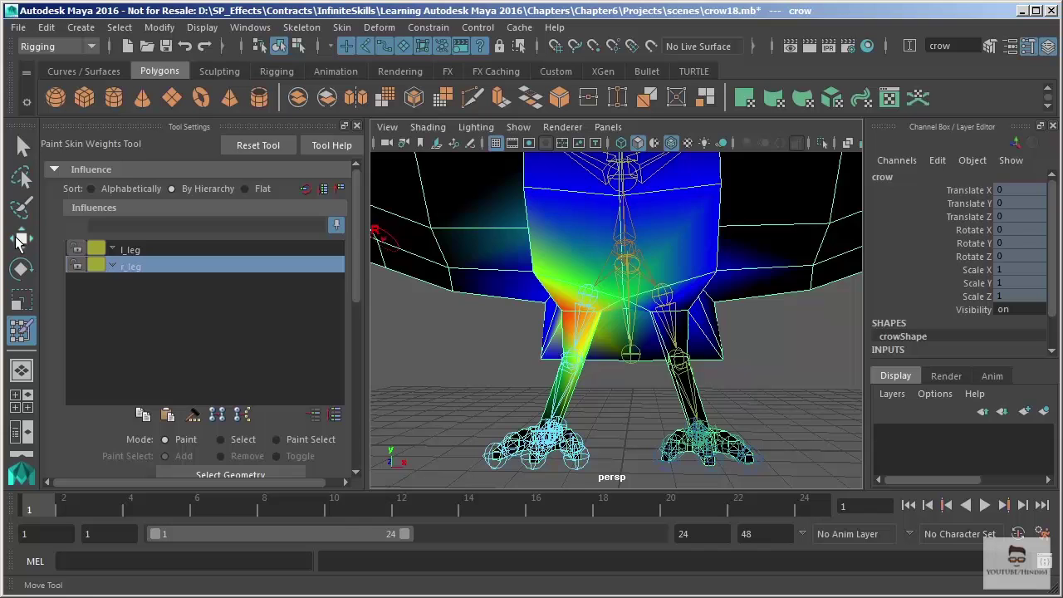
pyautogui.click(16, 148)
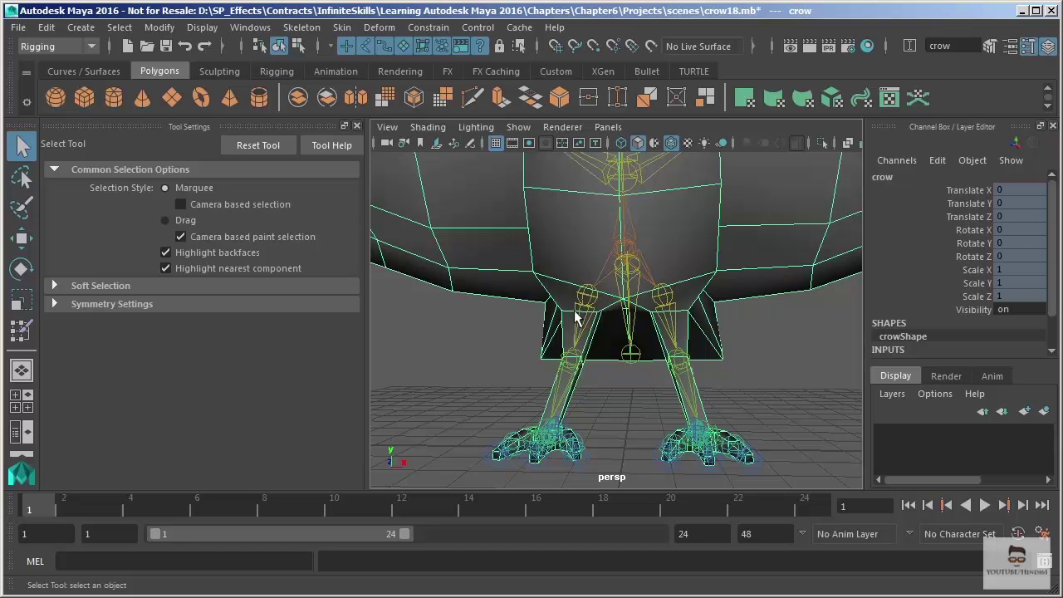
# Select the l_wing1 joint at the base of the wing and examine its output connections for the bind pose
pyautogui.scroll(-5, 631, 333)
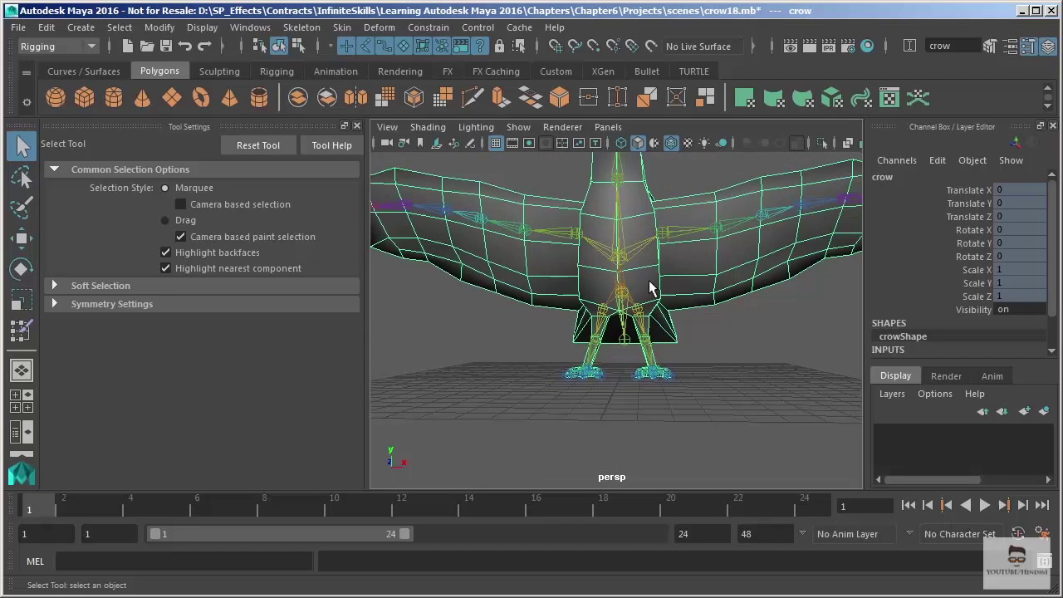
pyautogui.keyDown('alt'); pyautogui.moveTo(694, 258); pyautogui.dragTo(671, 269); pyautogui.keyUp('alt')
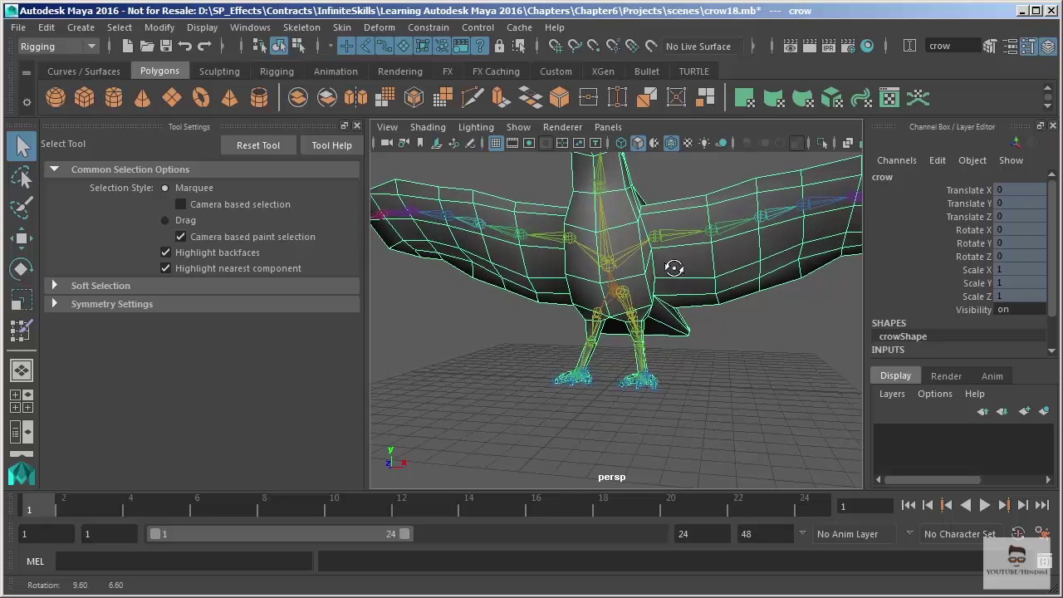
pyautogui.click(658, 237)
pyautogui.press('alt')
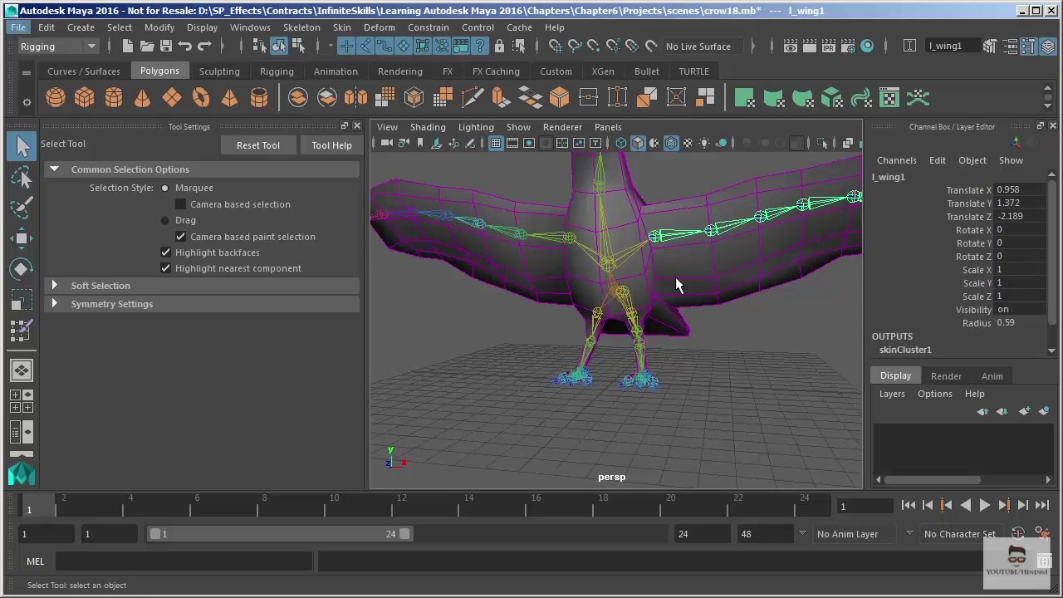
pyautogui.keyDown('alt'); pyautogui.moveTo(678, 275); pyautogui.dragTo(663, 311); pyautogui.keyUp('alt')
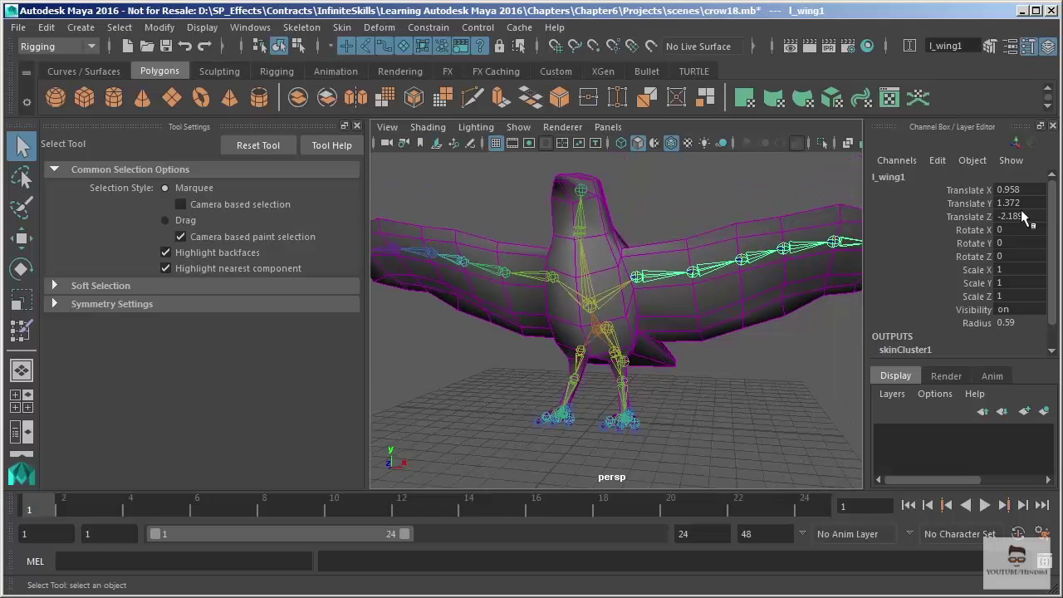
pyautogui.scroll(-2, 955, 313)
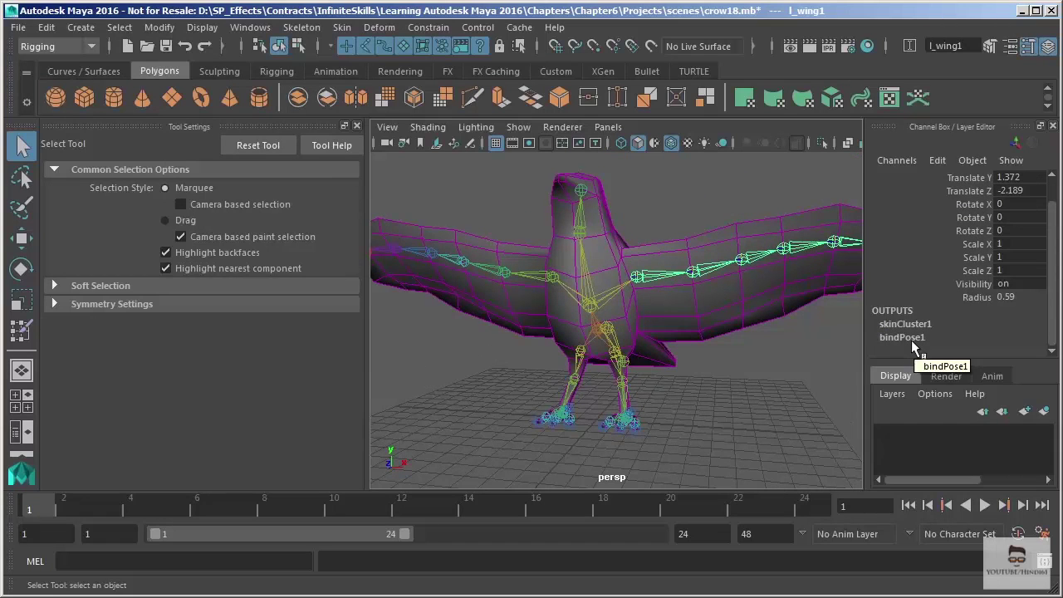
# Rotate the l_wing1 joint about 27 degrees in X, return the skeleton to its bind pose, and clear the selection
pyautogui.press('e')
pyautogui.moveTo(641, 316); pyautogui.dragTo(693, 326)
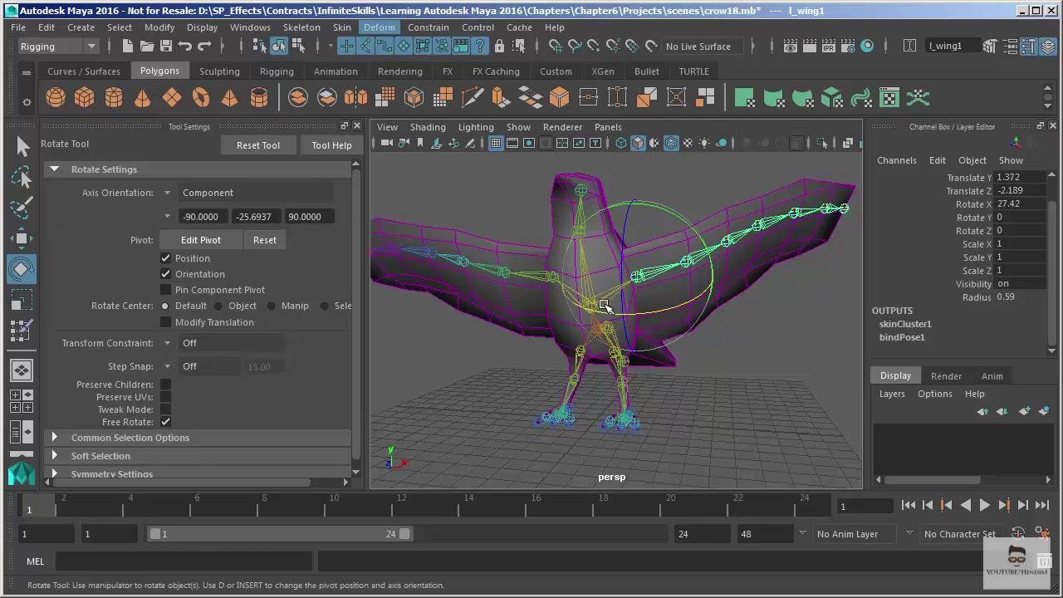
pyautogui.click(342, 27)
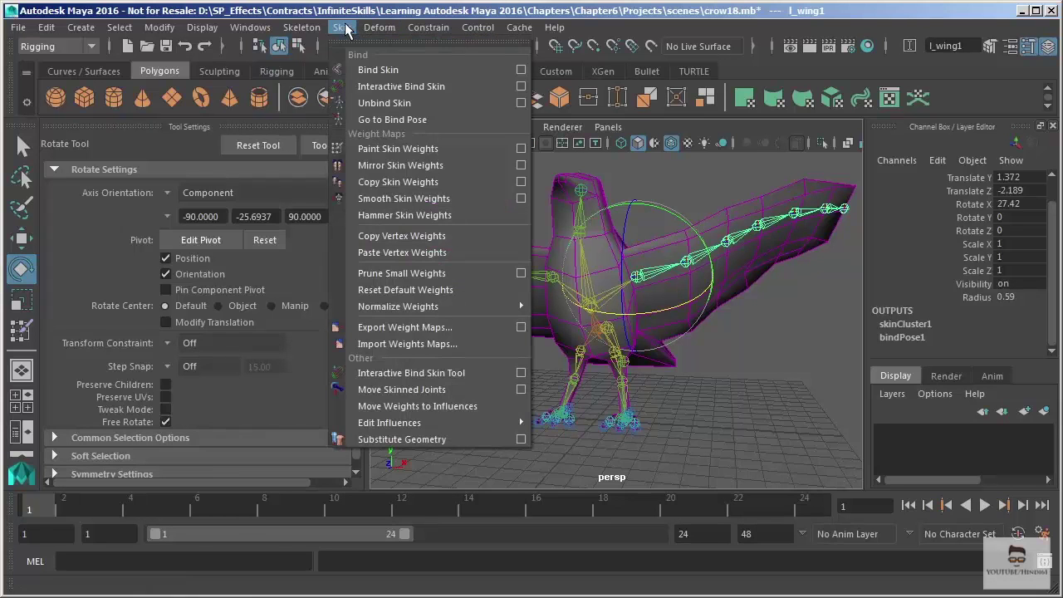
pyautogui.click(393, 121)
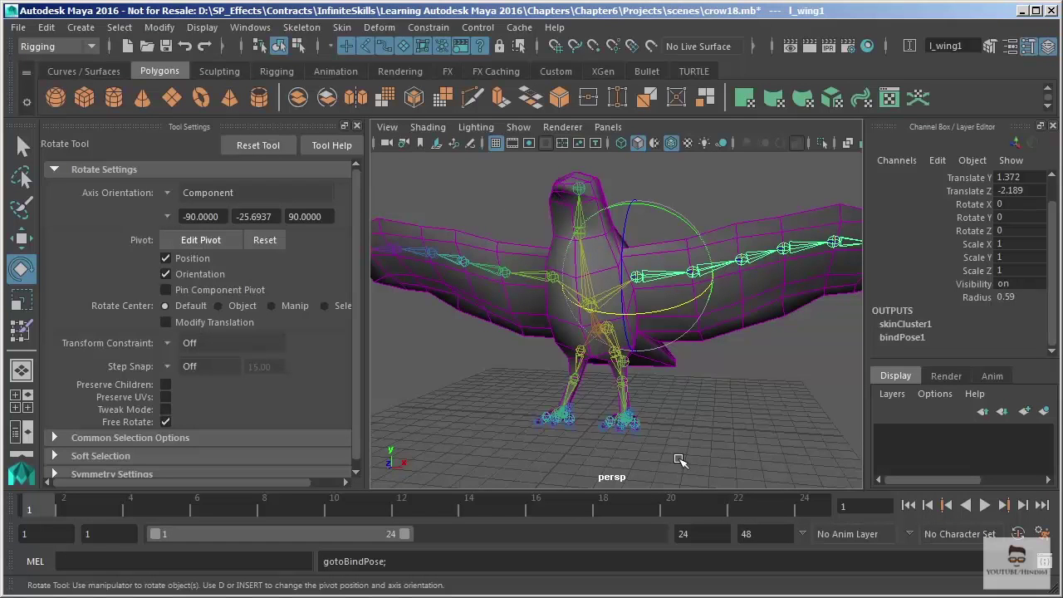
pyautogui.click(661, 389)
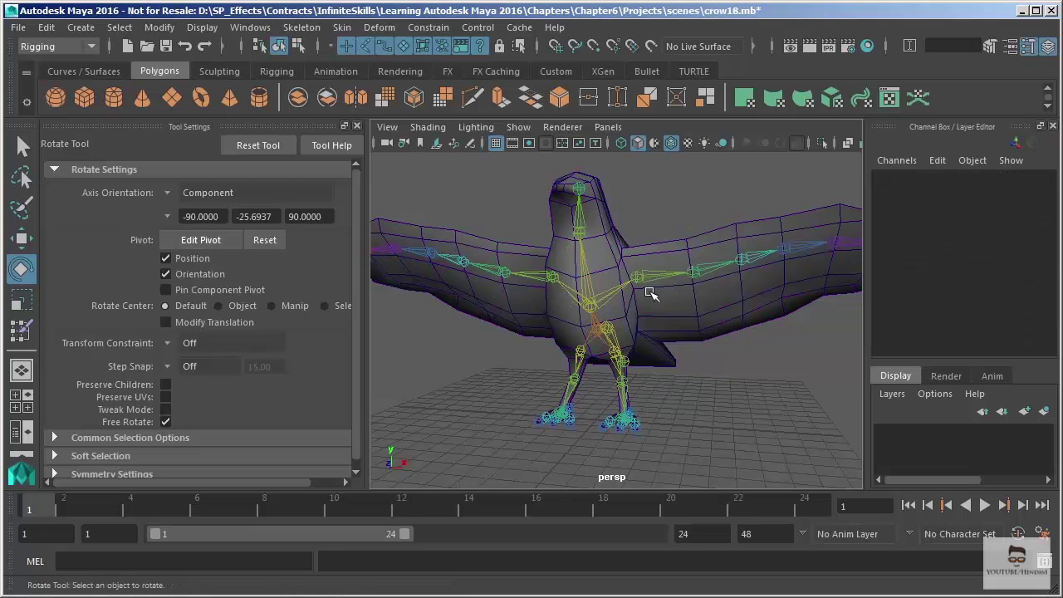
# Select the crow mesh and open the options for Mirror Skin Weights
pyautogui.keyDown('alt'); pyautogui.moveTo(648, 291); pyautogui.dragTo(655, 350); pyautogui.keyUp('alt')
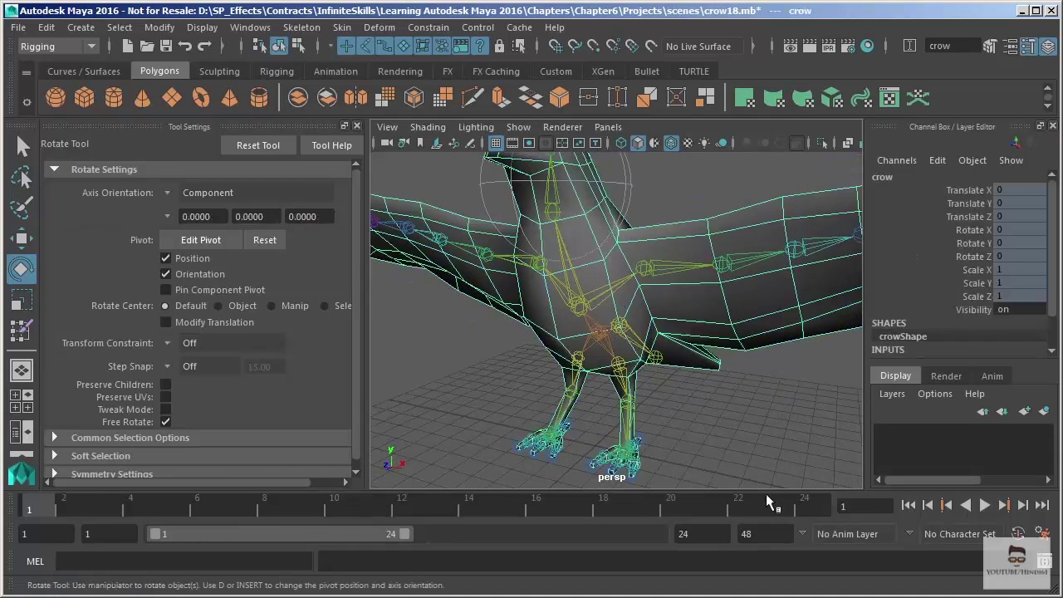
pyautogui.click(668, 314)
pyautogui.click(342, 27)
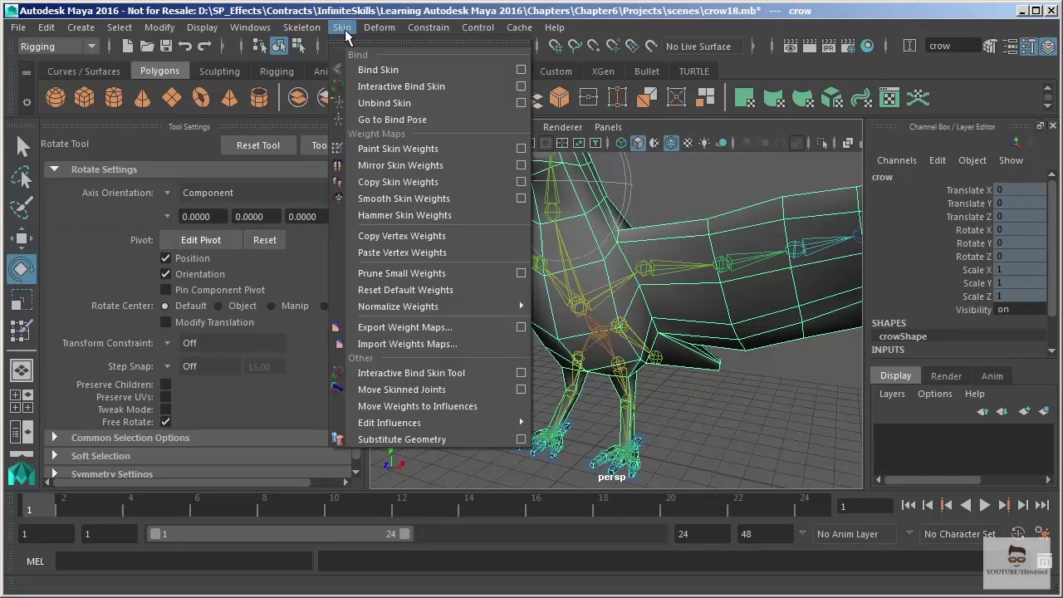
pyautogui.click(525, 170)
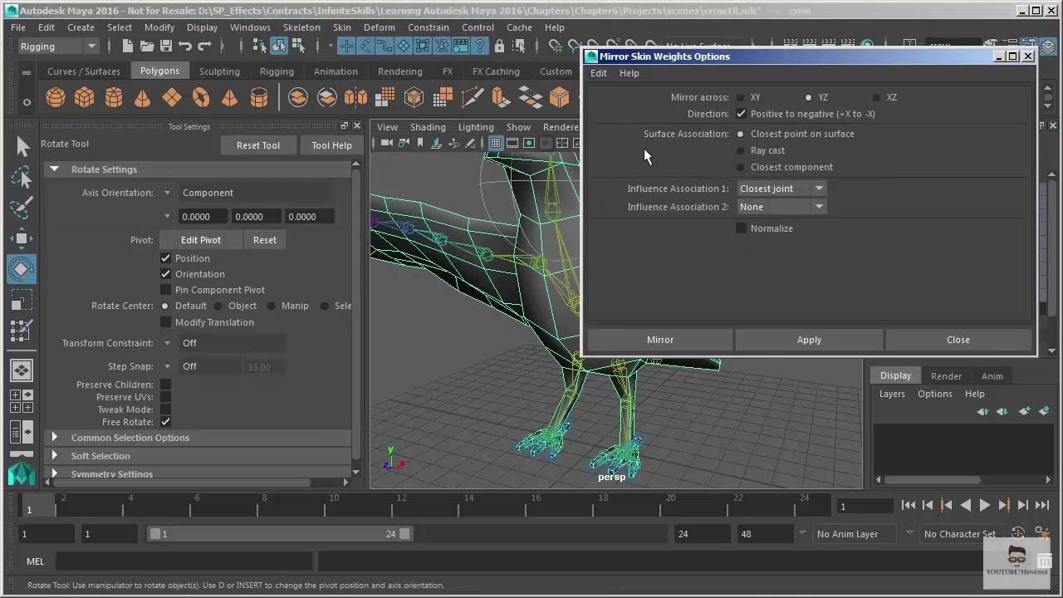
# Close the tool settings and reset the Mirror Skin Weights options to their defaults, keeping the crow in view beside the dialog
pyautogui.moveTo(722, 68); pyautogui.dragTo(797, 37)
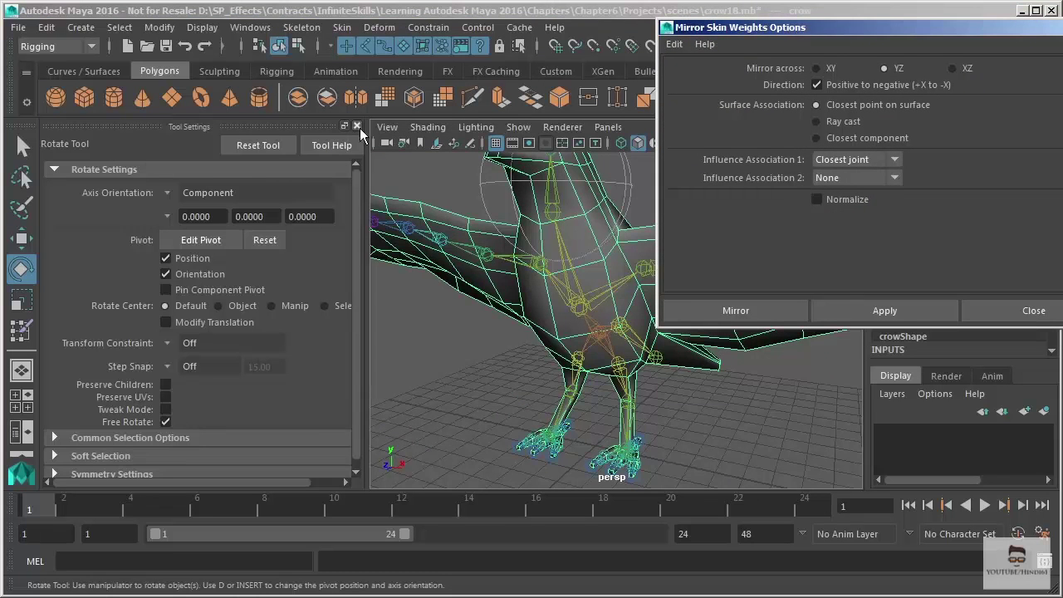
pyautogui.click(357, 126)
pyautogui.scroll(-3, 372, 200)
pyautogui.keyDown('alt'); pyautogui.moveTo(371, 200); pyautogui.dragTo(416, 240); pyautogui.keyUp('alt')
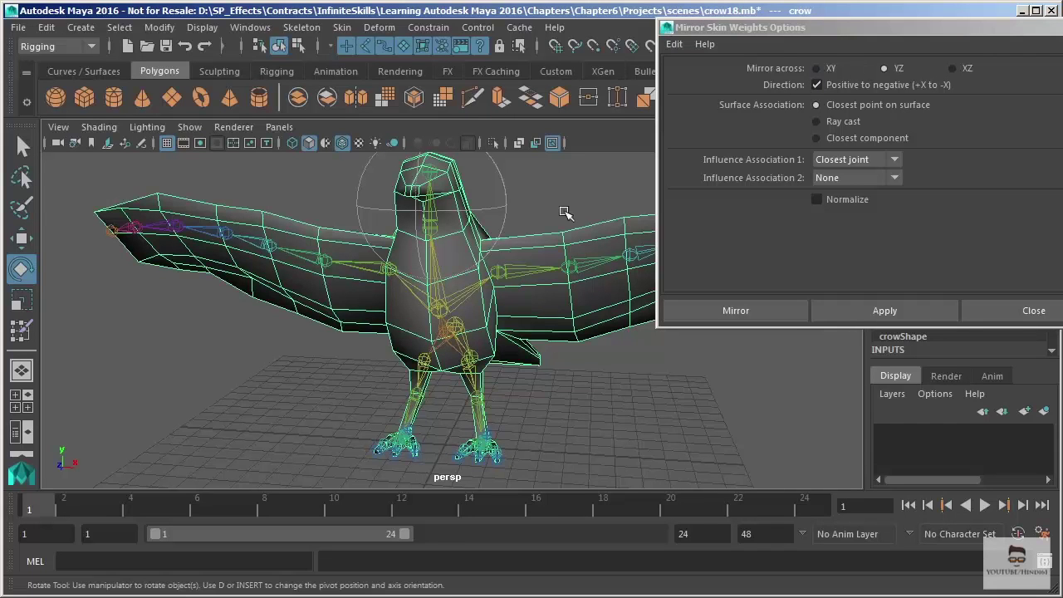
pyautogui.click(674, 44)
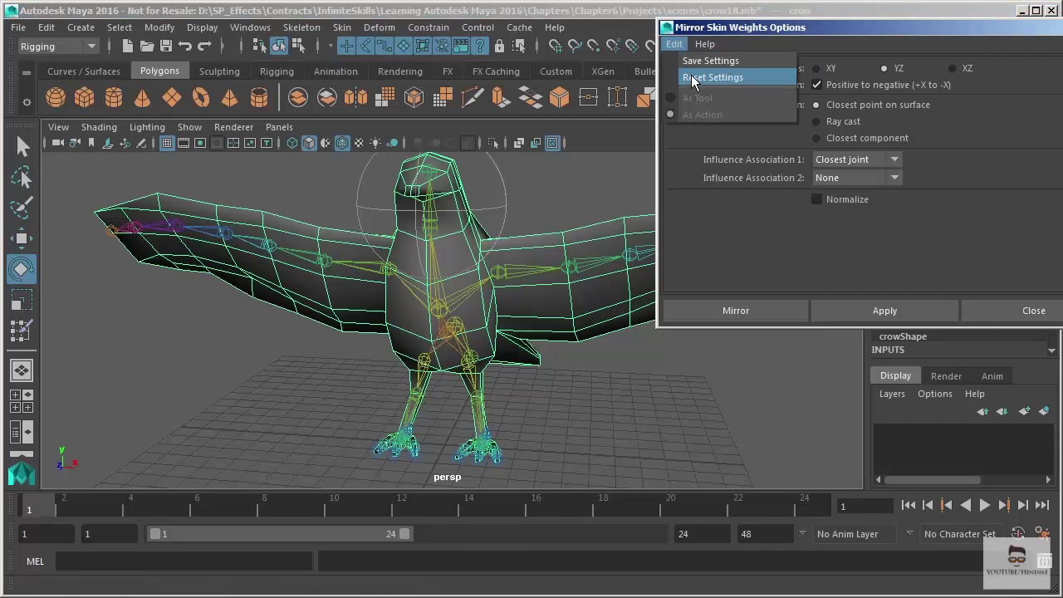
pyautogui.click(691, 75)
pyautogui.moveTo(723, 28); pyautogui.dragTo(660, 46)
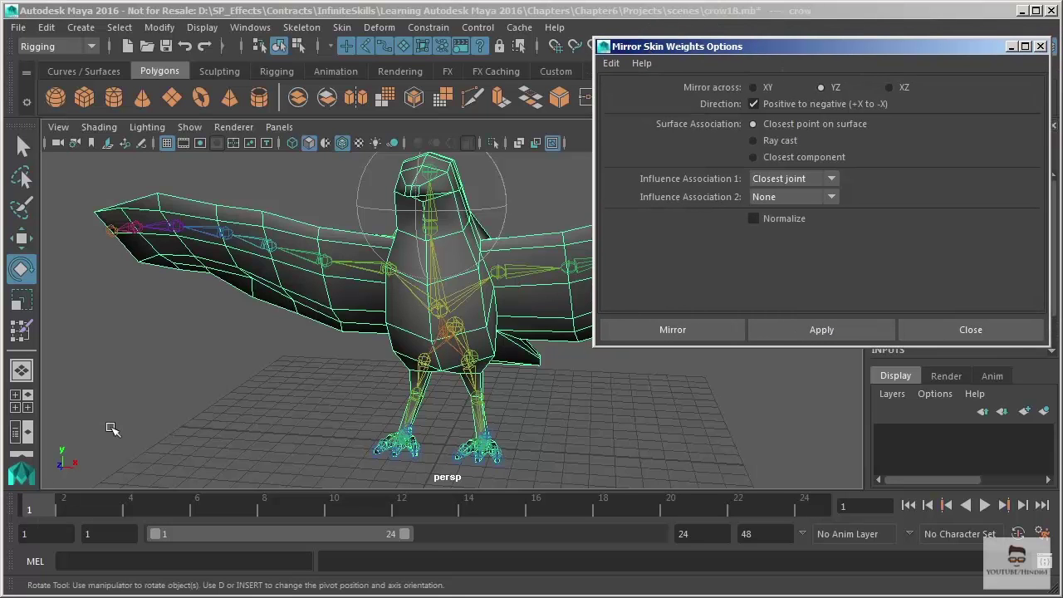
pyautogui.keyDown('alt'); pyautogui.moveTo(318, 337); pyautogui.dragTo(509, 282); pyautogui.keyUp('alt')
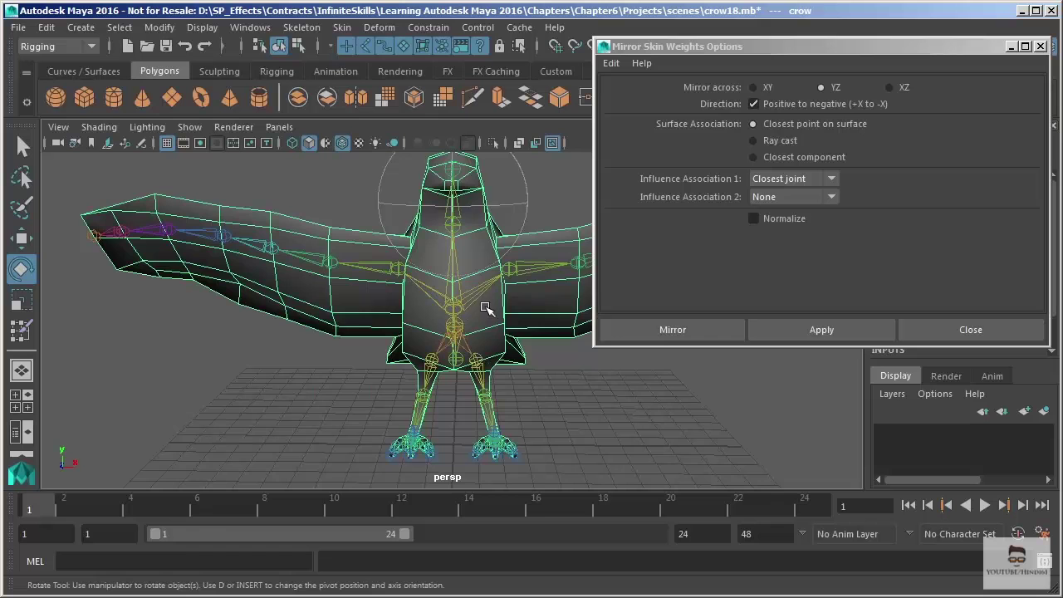
# Mirror the crow's skin weights across YZ from positive to negative, using Closest point on surface, Closest joint and no second influence association
pyautogui.keyDown('alt'); pyautogui.moveTo(531, 374); pyautogui.dragTo(434, 378); pyautogui.keyUp('alt')
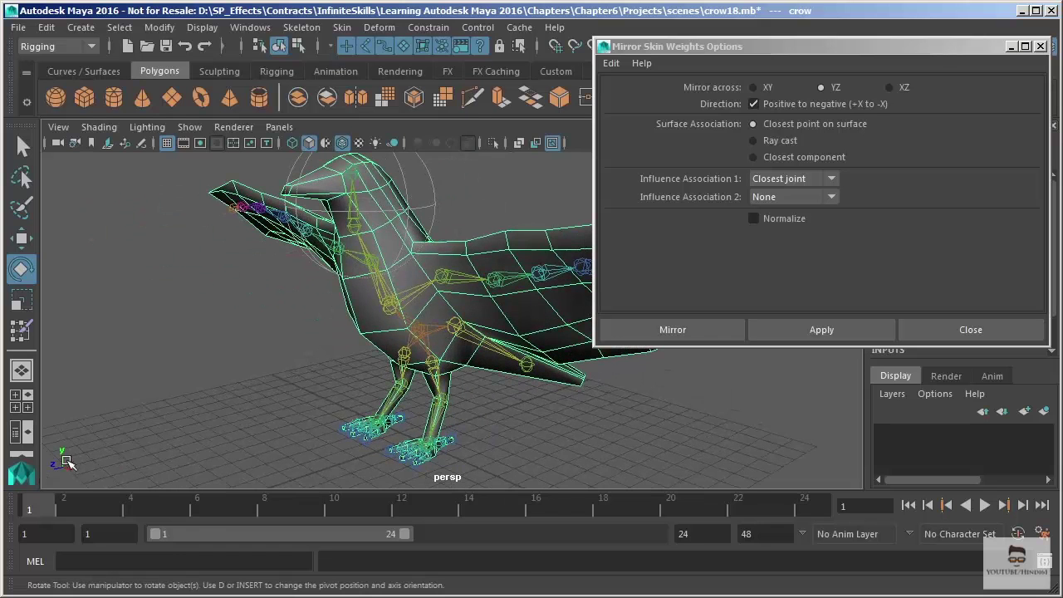
pyautogui.keyDown('alt'); pyautogui.moveTo(220, 330); pyautogui.dragTo(523, 350); pyautogui.keyUp('alt')
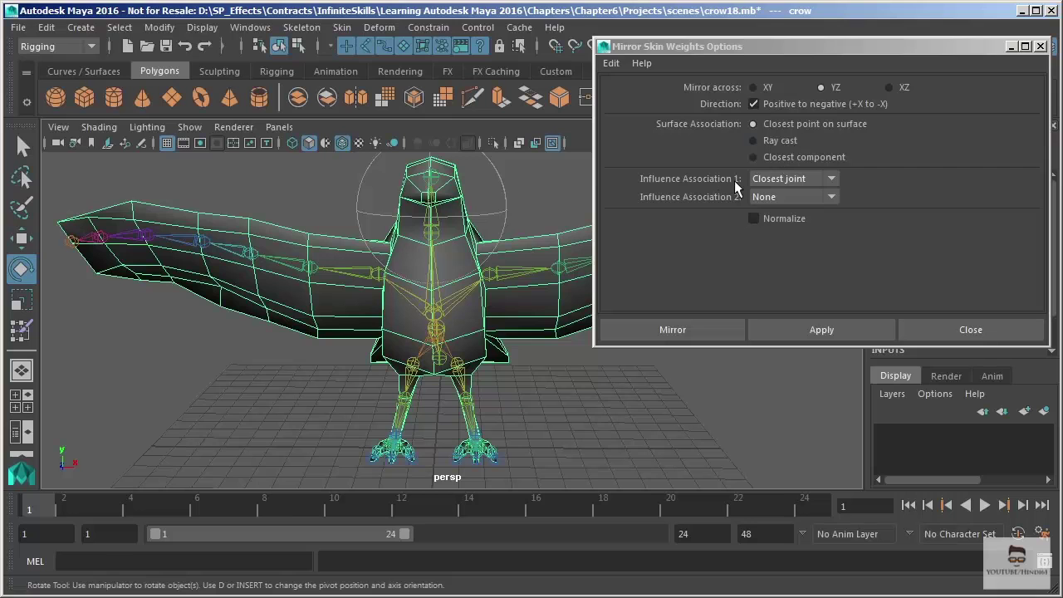
pyautogui.click(803, 180)
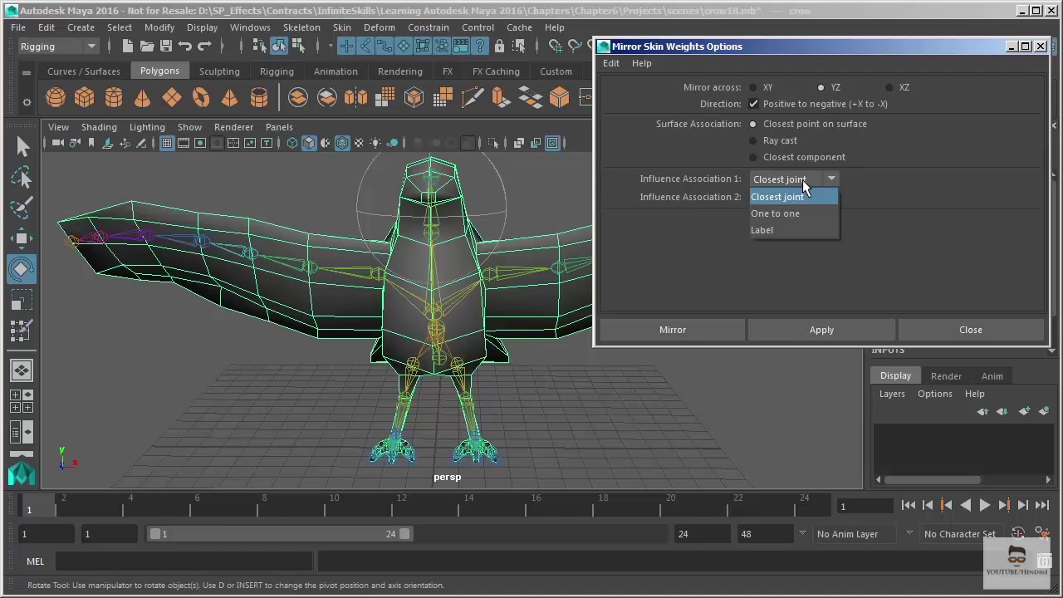
pyautogui.click(803, 179)
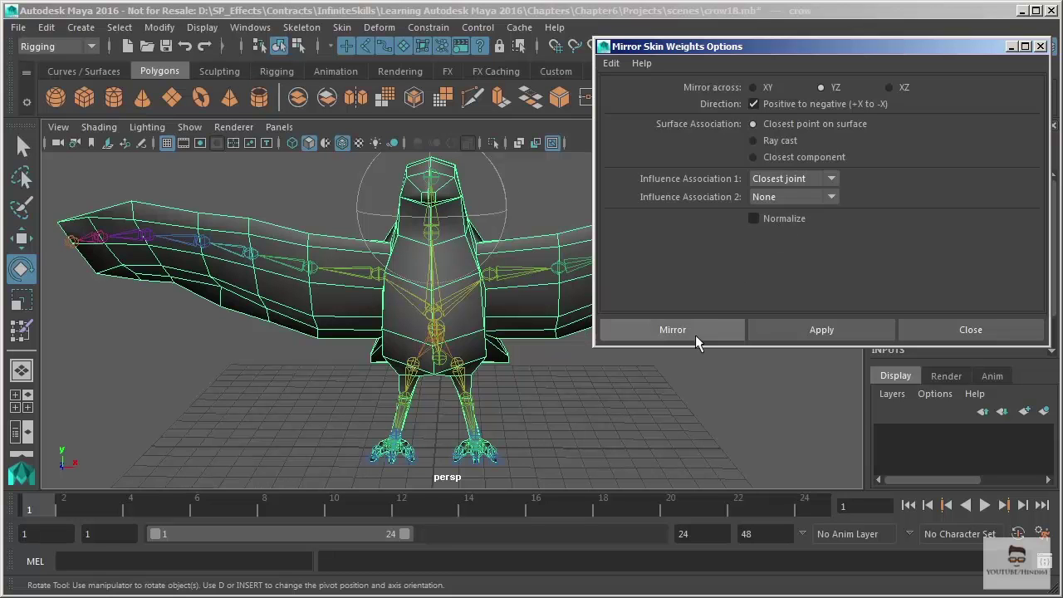
pyautogui.click(672, 330)
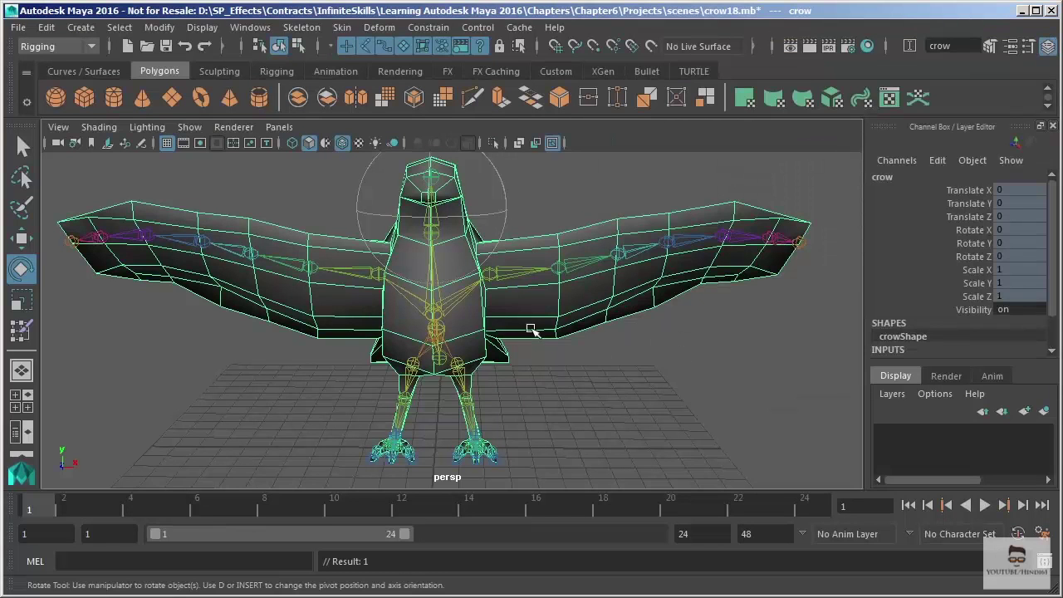
# Rotate the r_leg joint to test the mirrored deformation, and undo the rotation and the mirroring
pyautogui.keyDown('alt'); pyautogui.moveTo(473, 350); pyautogui.dragTo(586, 296, button='middle'); pyautogui.keyUp('alt')
pyautogui.click(503, 357)
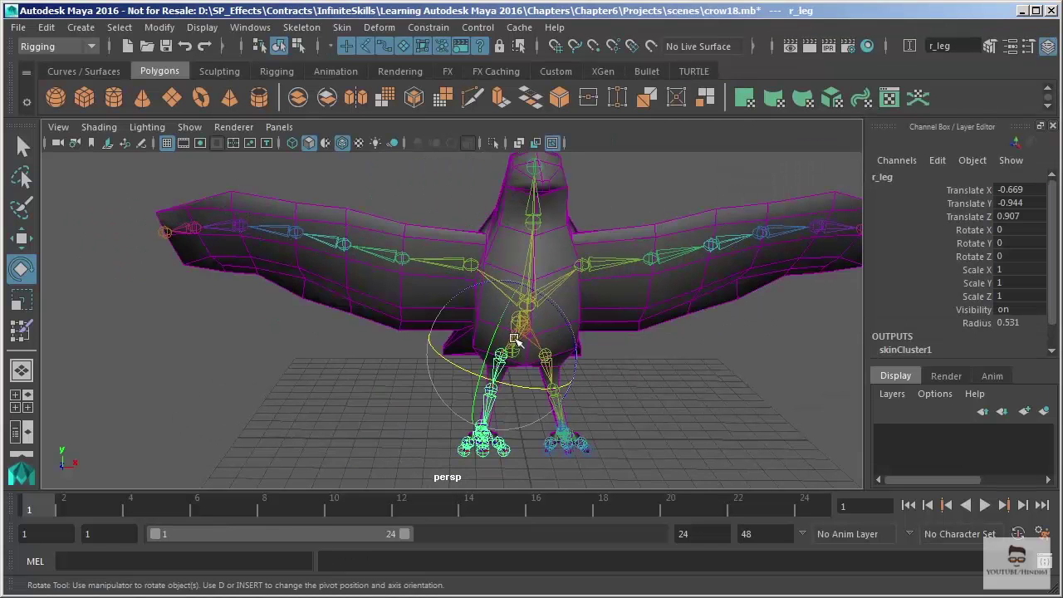
pyautogui.moveTo(508, 342); pyautogui.dragTo(528, 314)
pyautogui.hotkey('ctrl', 'z')
pyautogui.hotkey('ctrl', 'z')
pyautogui.hotkey('ctrl', 'z')
pyautogui.hotkey('ctrl', 'z')
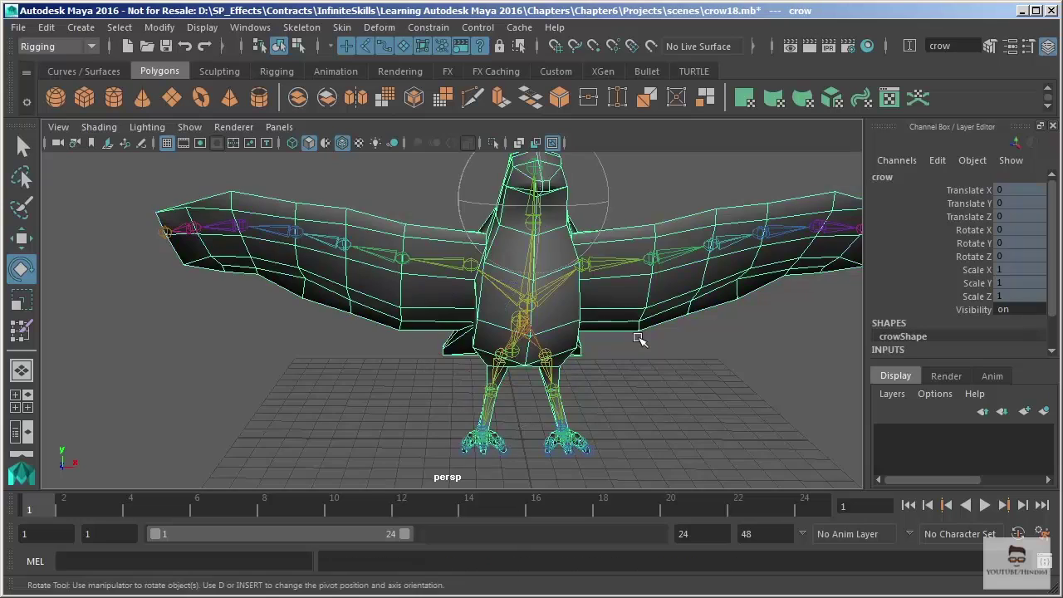
pyautogui.hotkey('ctrl', 'z')
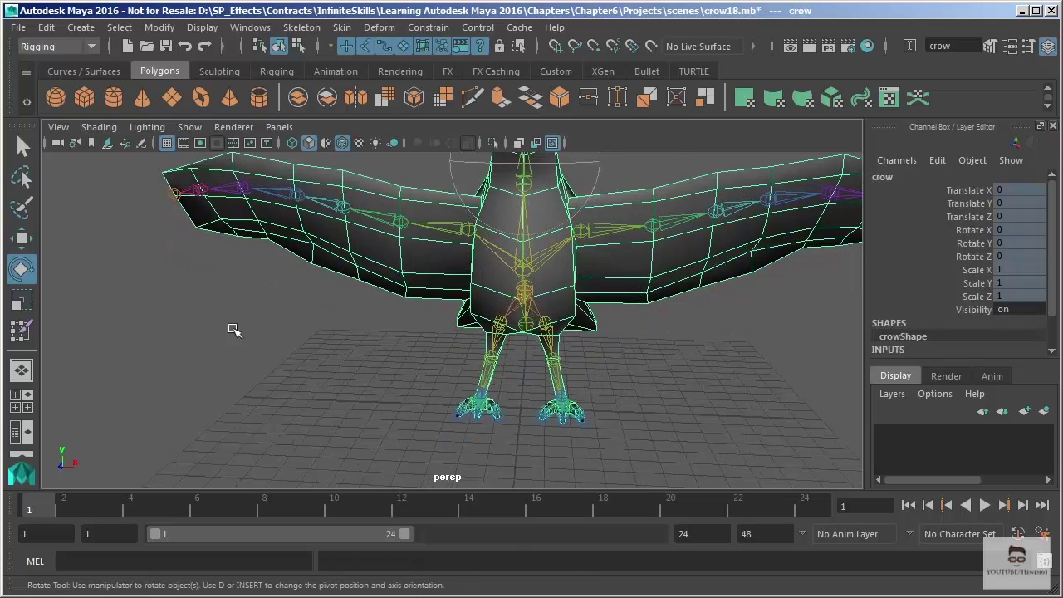
# Activate the Paint Skin Weights tool and compare the l_leg and r_leg influences around the crow's hips, legs and wings
pyautogui.doubleClick(21, 331)
pyautogui.scroll(10, 496, 285)
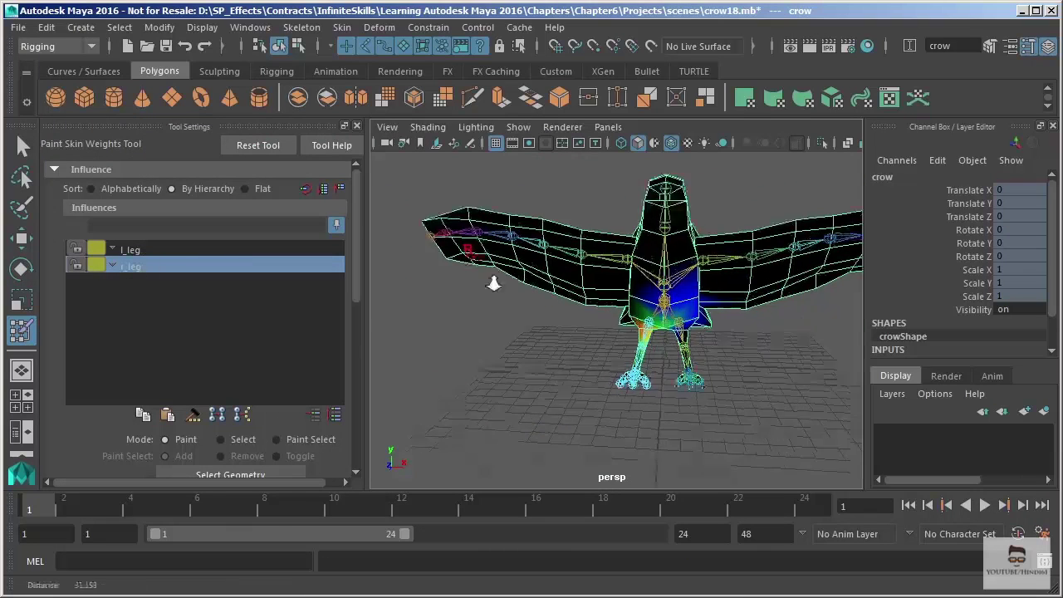
pyautogui.keyDown('alt'); pyautogui.moveTo(570, 334); pyautogui.dragTo(611, 330); pyautogui.keyUp('alt')
pyautogui.click(126, 250)
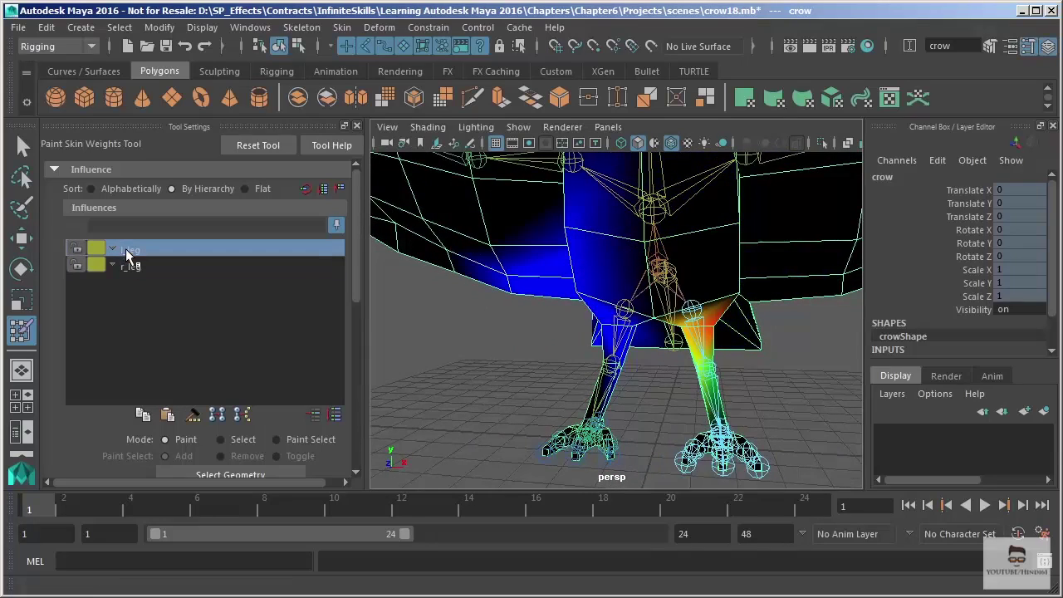
pyautogui.keyDown('alt'); pyautogui.moveTo(522, 352); pyautogui.dragTo(546, 357); pyautogui.keyUp('alt')
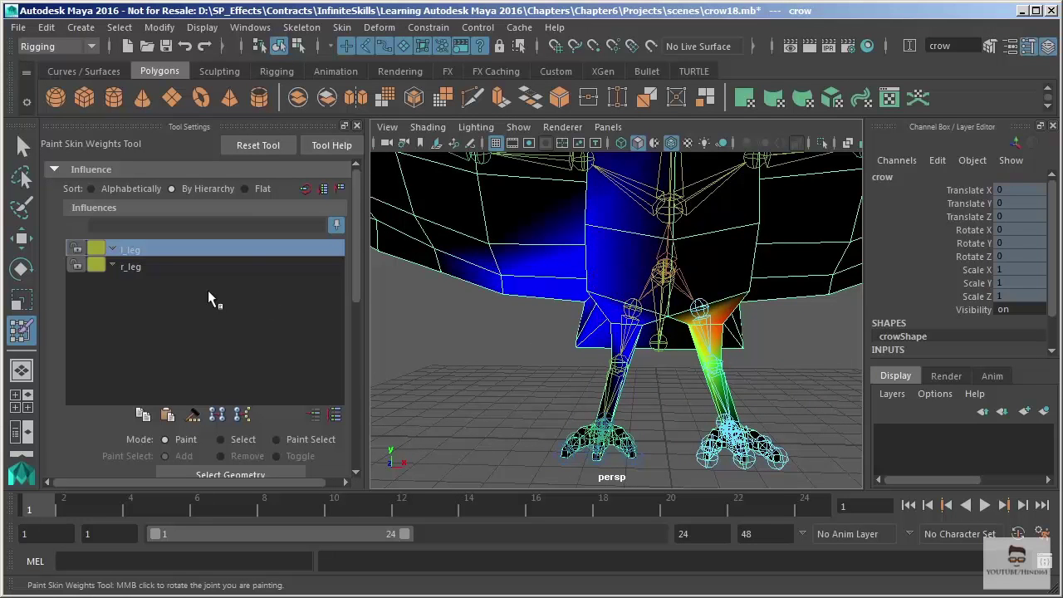
pyautogui.click(133, 266)
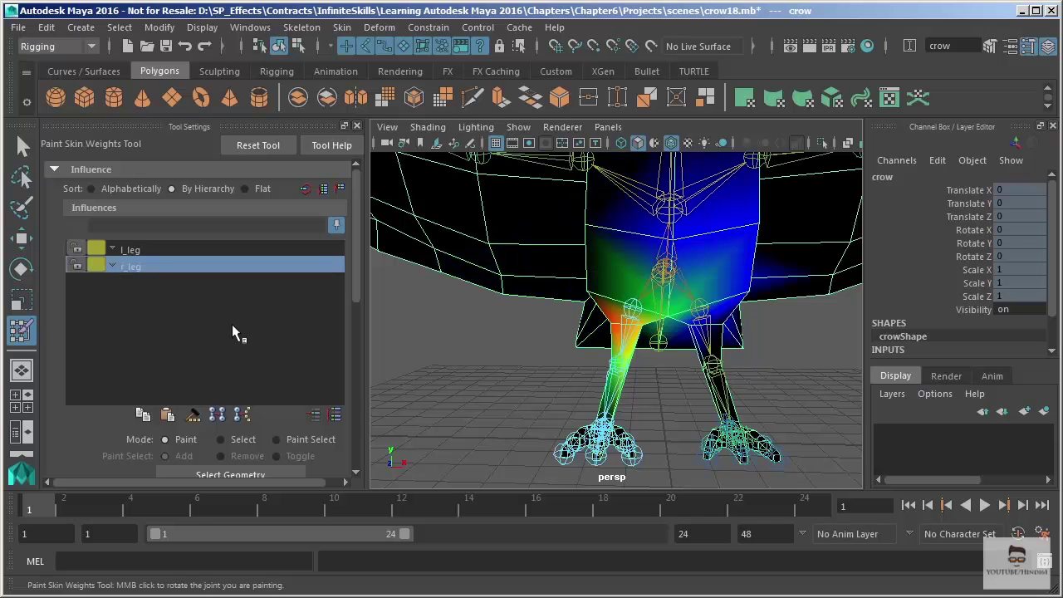
pyautogui.keyDown('alt'); pyautogui.moveTo(759, 357); pyautogui.dragTo(706, 356); pyautogui.keyUp('alt')
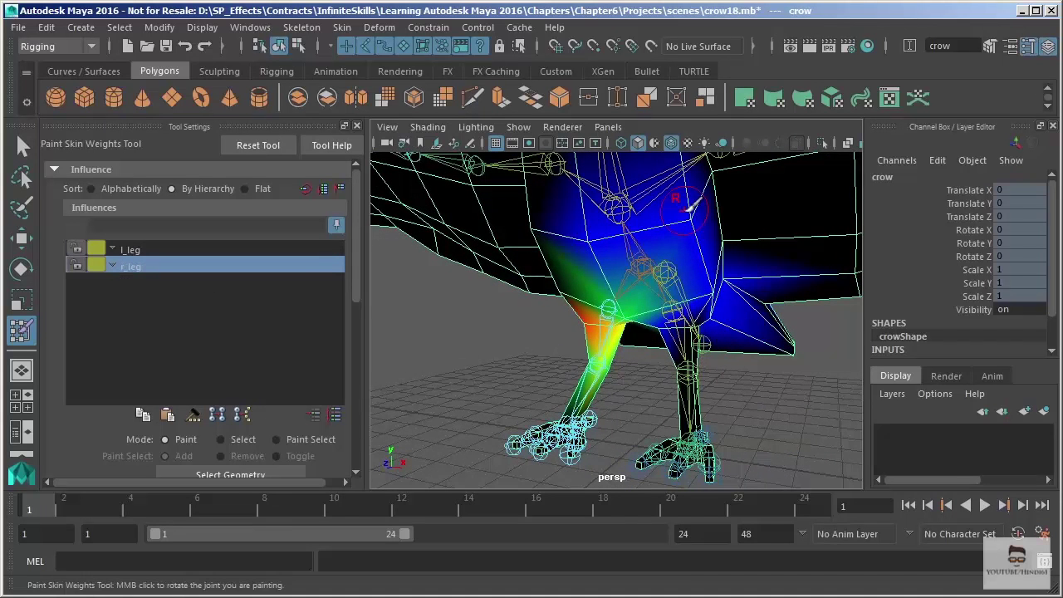
pyautogui.keyDown('alt'); pyautogui.moveTo(487, 297); pyautogui.dragTo(503, 303); pyautogui.keyUp('alt')
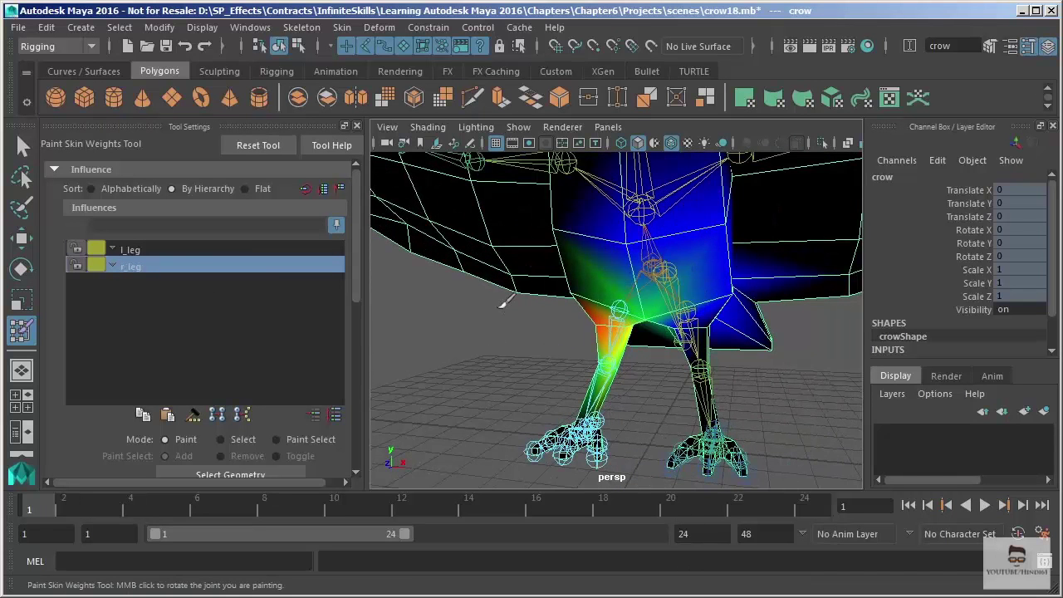
pyautogui.click(135, 250)
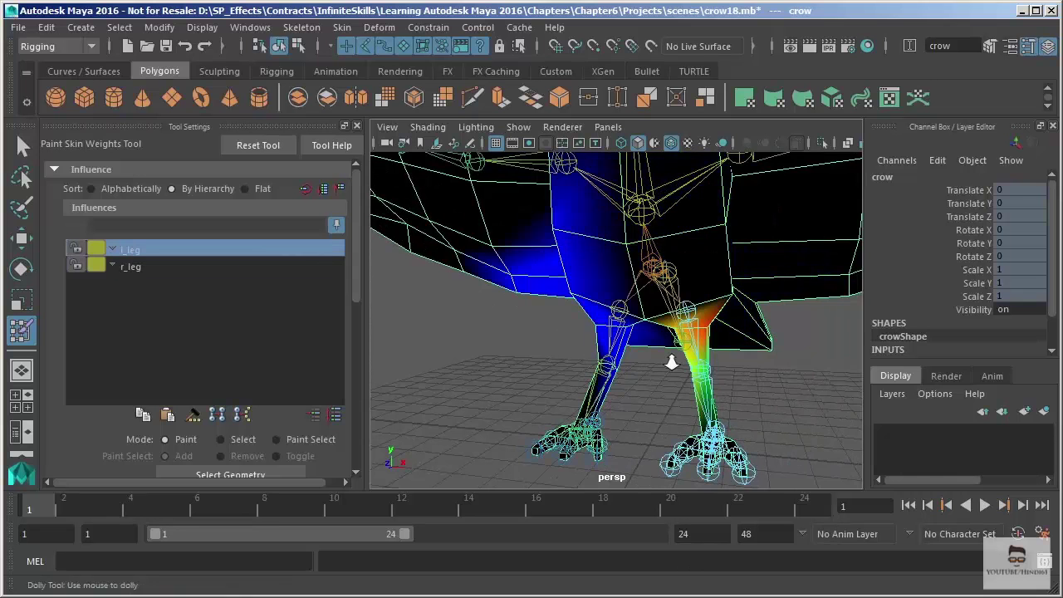
pyautogui.keyDown('alt'); pyautogui.moveTo(673, 362); pyautogui.dragTo(656, 345); pyautogui.keyUp('alt')
pyautogui.click(130, 265)
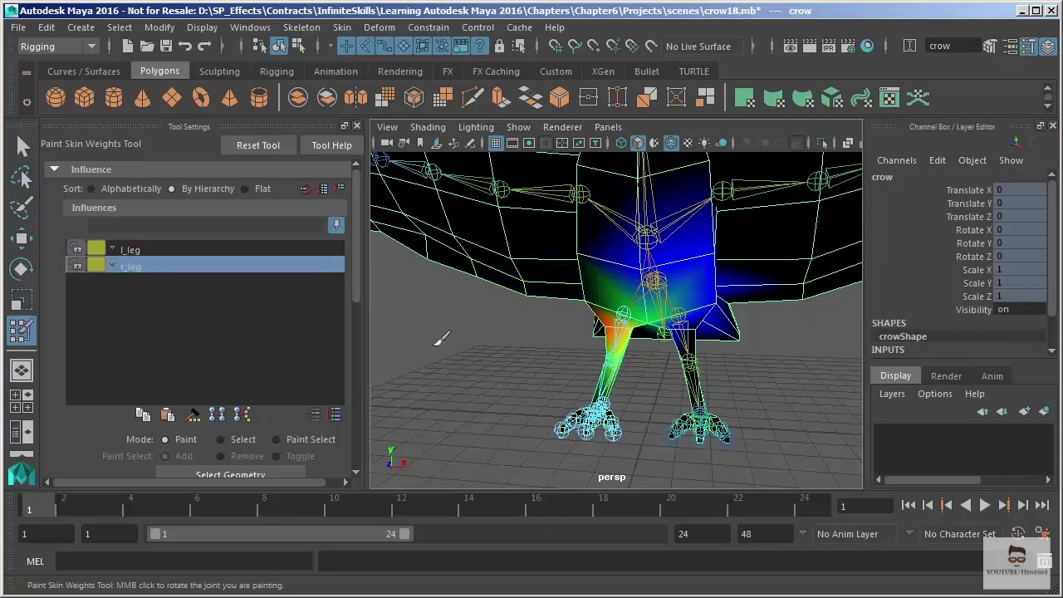
# Paint the stray r_leg influence off the upper body, wing and opposite leg, using Replace with value 0 and opacity 1
pyautogui.moveTo(662, 313); pyautogui.dragTo(654, 283)
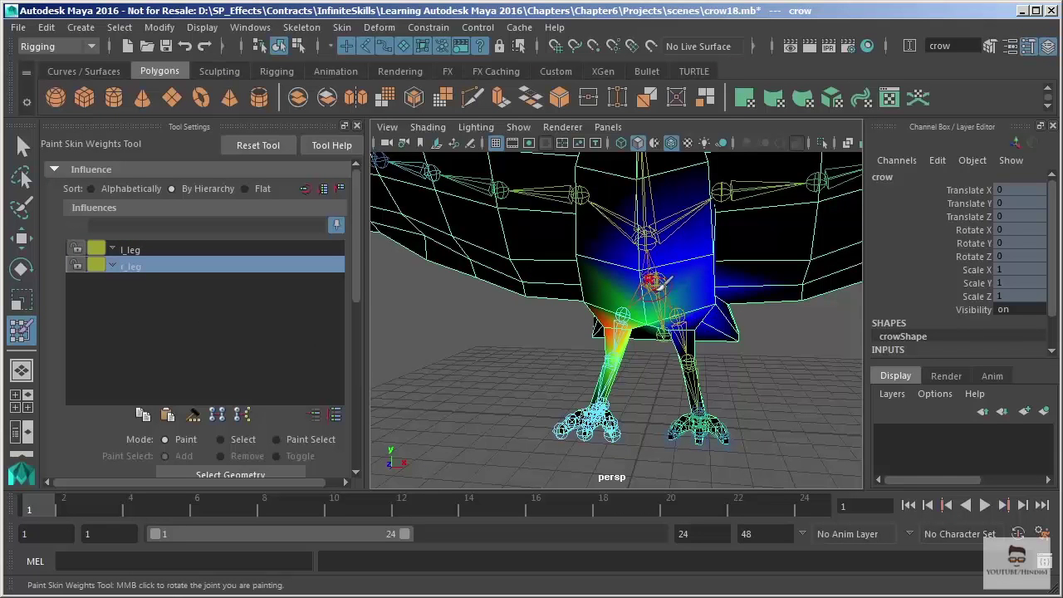
pyautogui.scroll(5, 680, 327)
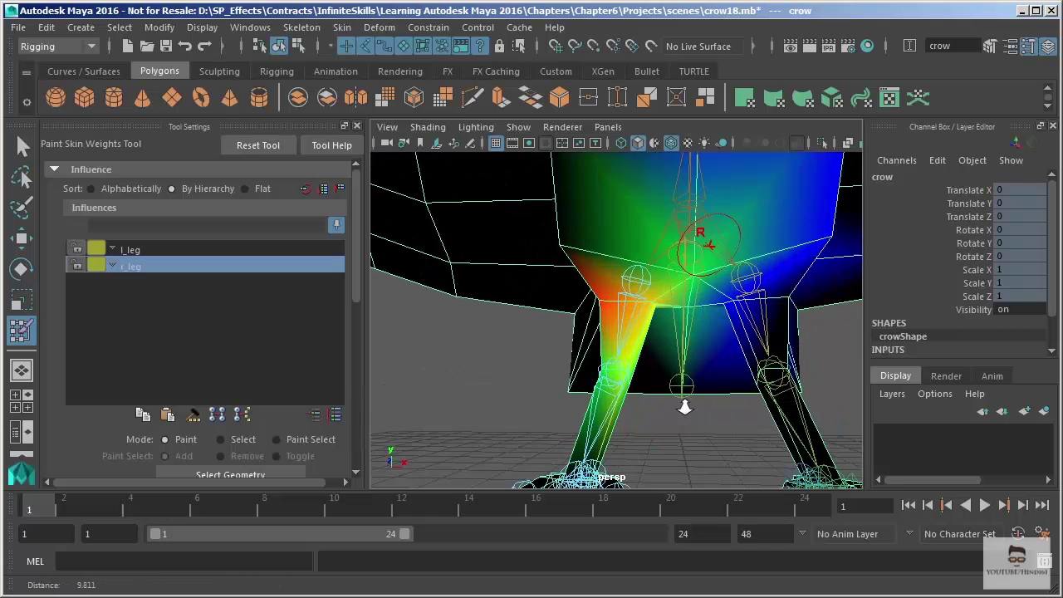
pyautogui.scroll(-5, 683, 274)
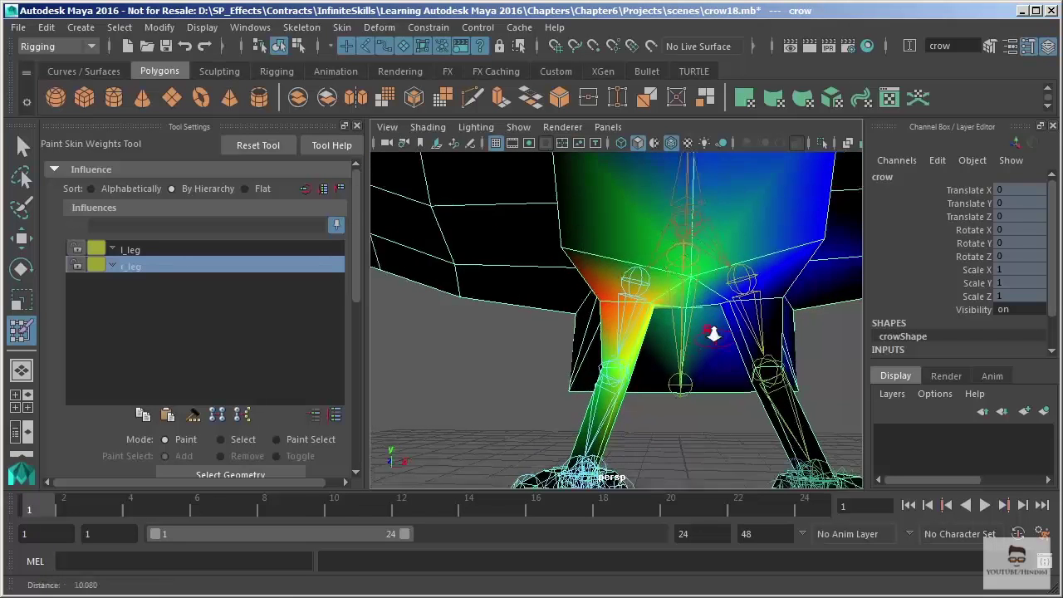
pyautogui.keyDown('alt'); pyautogui.moveTo(680, 270); pyautogui.dragTo(677, 305, button='middle'); pyautogui.keyUp('alt')
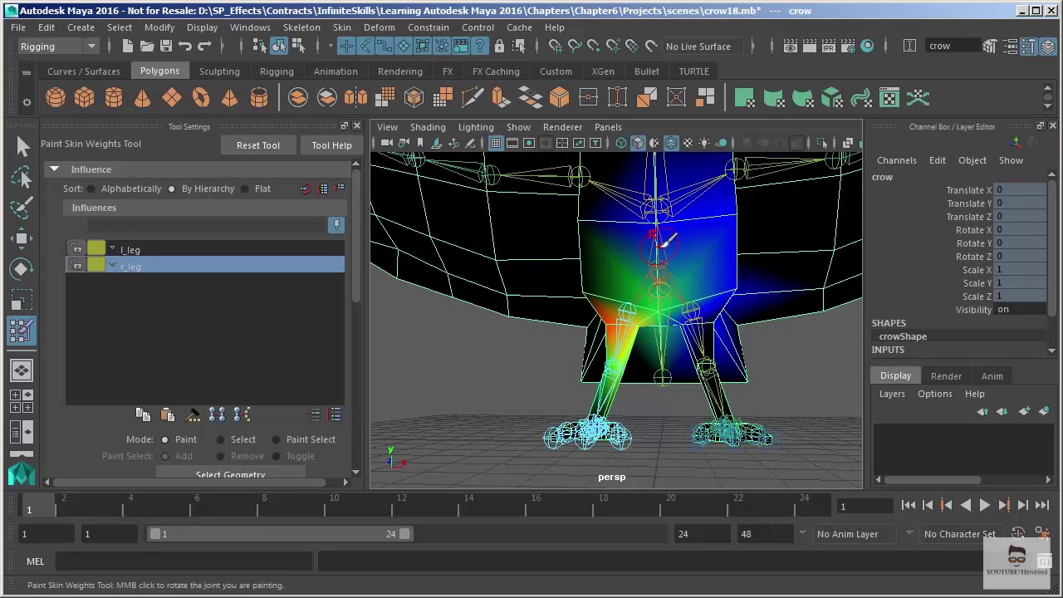
pyautogui.keyDown('alt'); pyautogui.moveTo(665, 241); pyautogui.dragTo(742, 259); pyautogui.keyUp('alt')
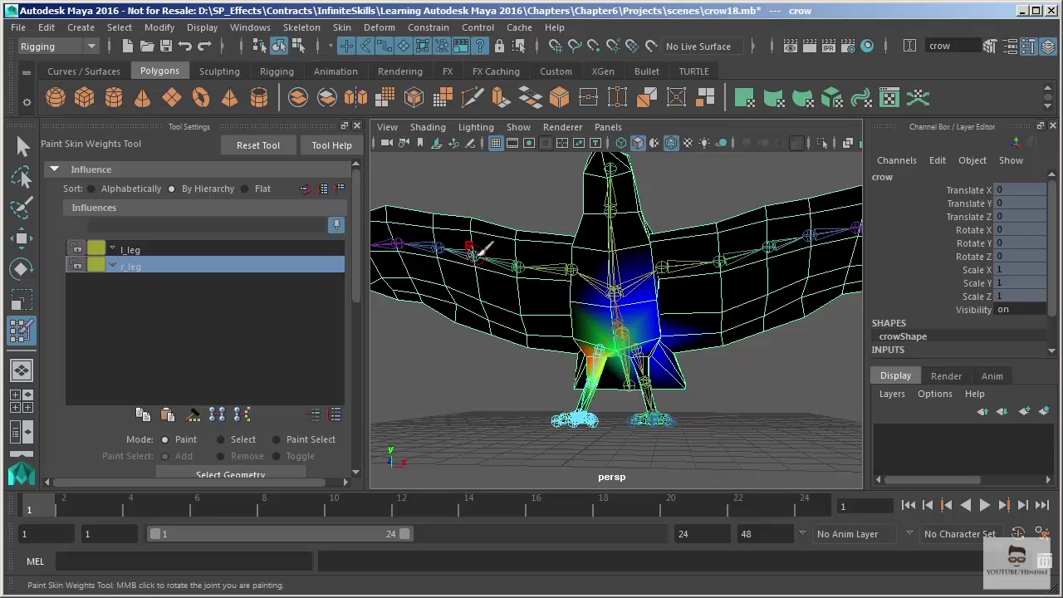
pyautogui.moveTo(527, 332)
pyautogui.keyDown('alt'); pyautogui.mouseDown(button='right')
pyautogui.moveTo(581, 315)
pyautogui.moveTo(707, 352)
pyautogui.moveTo(697, 306)
pyautogui.mouseUp(button='right'); pyautogui.keyUp('alt')
pyautogui.keyDown('alt'); pyautogui.moveTo(696, 306); pyautogui.dragTo(688, 301, button='middle'); pyautogui.keyUp('alt')
pyautogui.moveTo(565, 374)
pyautogui.keyDown('alt'); pyautogui.mouseDown()
pyautogui.moveTo(636, 380)
pyautogui.moveTo(515, 349)
pyautogui.mouseUp(); pyautogui.keyUp('alt')
pyautogui.moveTo(353, 239); pyautogui.dragTo(357, 324)
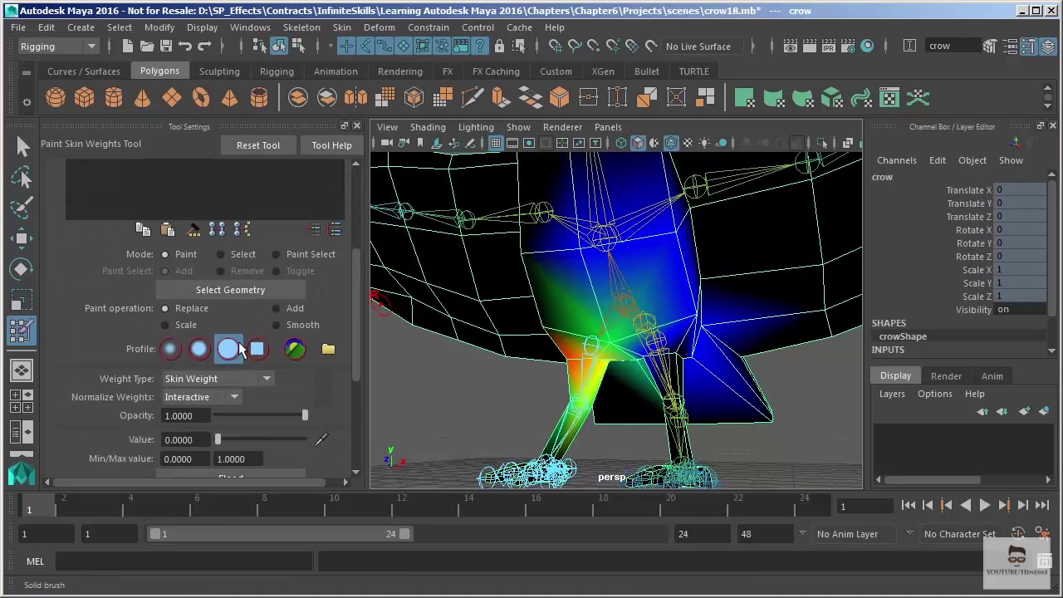
pyautogui.moveTo(721, 236)
pyautogui.mouseDown()
pyautogui.moveTo(604, 241)
pyautogui.moveTo(722, 374)
pyautogui.moveTo(662, 305)
pyautogui.moveTo(698, 357)
pyautogui.moveTo(681, 461)
pyautogui.moveTo(656, 285)
pyautogui.mouseUp()
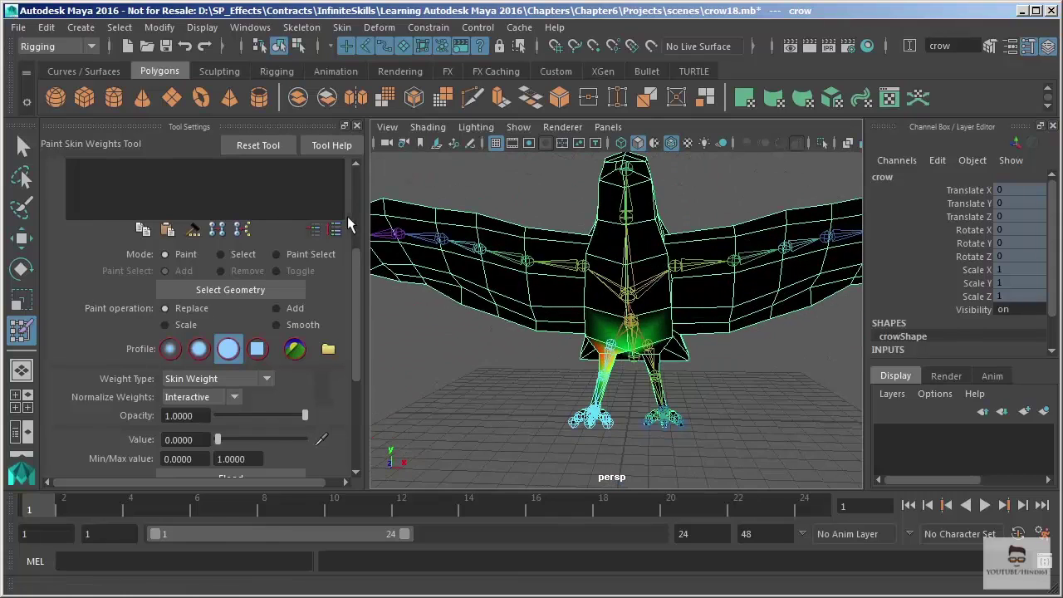
# Select the l_leg influence and clear its stray weights from the body, wing and opposite leg
pyautogui.scroll(5, 347, 224)
pyautogui.click(146, 248)
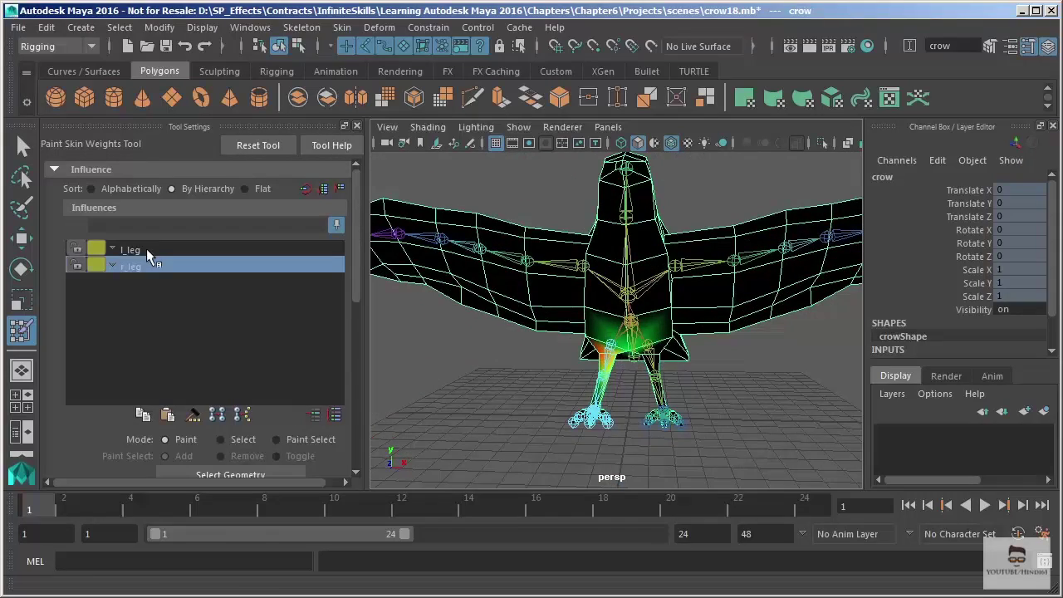
pyautogui.moveTo(582, 275)
pyautogui.keyDown('alt'); pyautogui.mouseDown()
pyautogui.moveTo(532, 318)
pyautogui.moveTo(628, 312)
pyautogui.moveTo(615, 349)
pyautogui.moveTo(565, 365)
pyautogui.moveTo(611, 337)
pyautogui.moveTo(581, 316)
pyautogui.moveTo(619, 195)
pyautogui.moveTo(640, 198)
pyautogui.moveTo(660, 259)
pyautogui.moveTo(767, 283)
pyautogui.moveTo(468, 357)
pyautogui.moveTo(505, 332)
pyautogui.moveTo(509, 548)
pyautogui.mouseUp(); pyautogui.keyUp('alt')
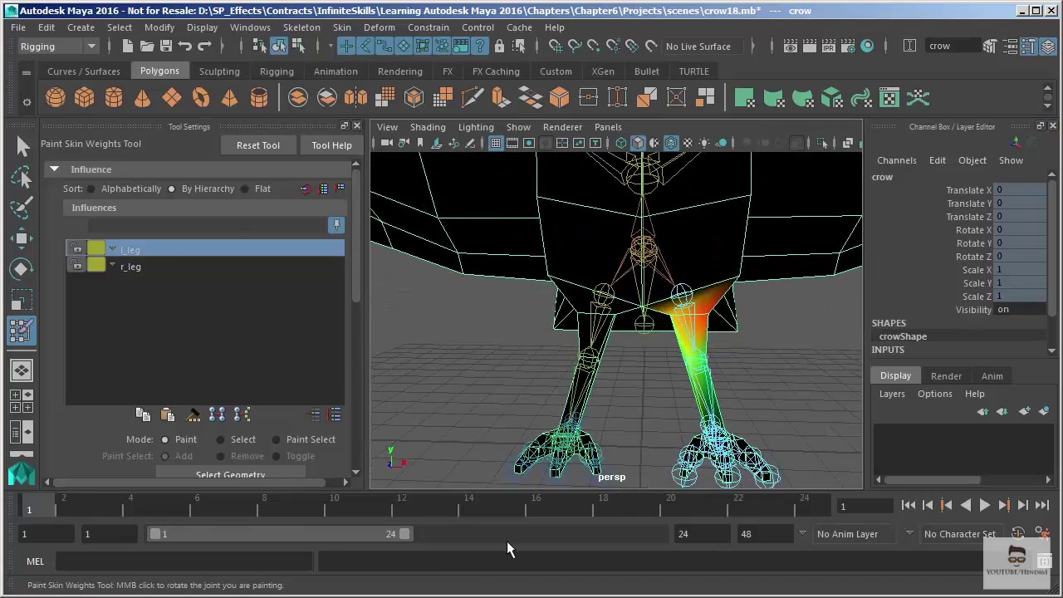
# Compare the painted r_leg and l_leg influences, close the tool settings and leave the Paint Skin Weights tool
pyautogui.click(130, 267)
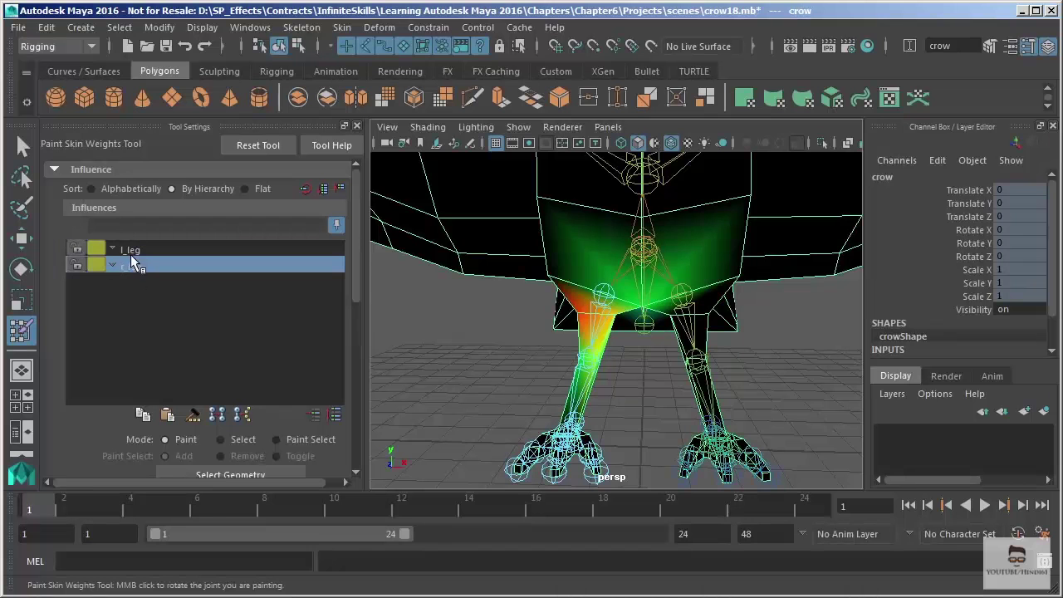
pyautogui.click(136, 252)
pyautogui.click(136, 269)
pyautogui.click(357, 126)
pyautogui.press('q')
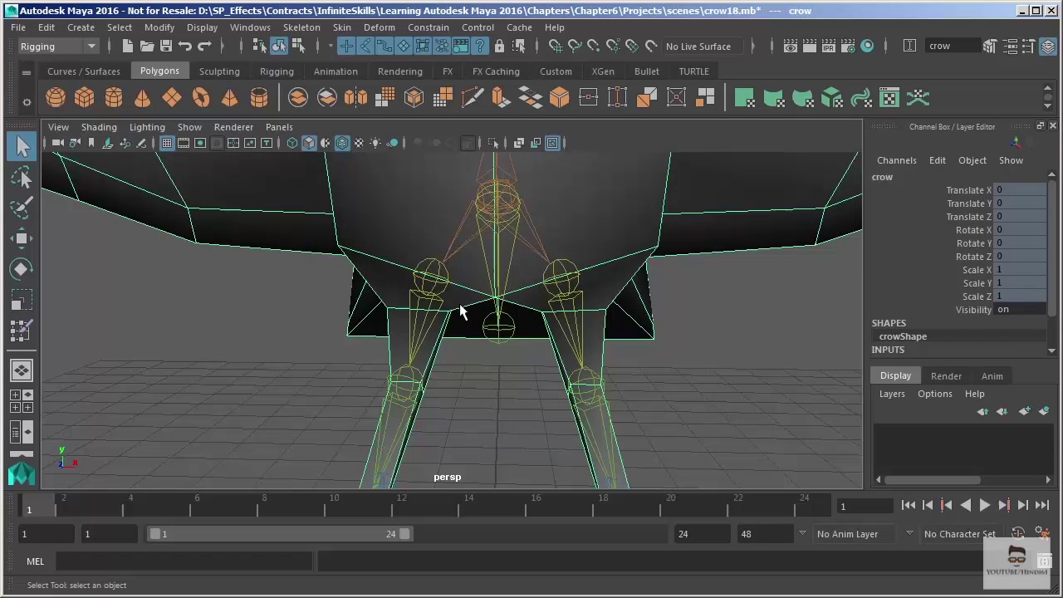
# Rotate the r_leg joint to test how the painted leg deforms, and undo the rotation
pyautogui.keyDown('alt'); pyautogui.moveTo(524, 273); pyautogui.dragTo(470, 225); pyautogui.keyUp('alt')
pyautogui.press('e')
pyautogui.hotkey('ctrl', 'z')
pyautogui.hotkey('ctrl', 'z')
# Select the l_leg joint and rotate it about -31 degrees in Y to test the leg's deformation
pyautogui.keyDown('alt'); pyautogui.moveTo(648, 332); pyautogui.dragTo(572, 351); pyautogui.keyUp('alt')
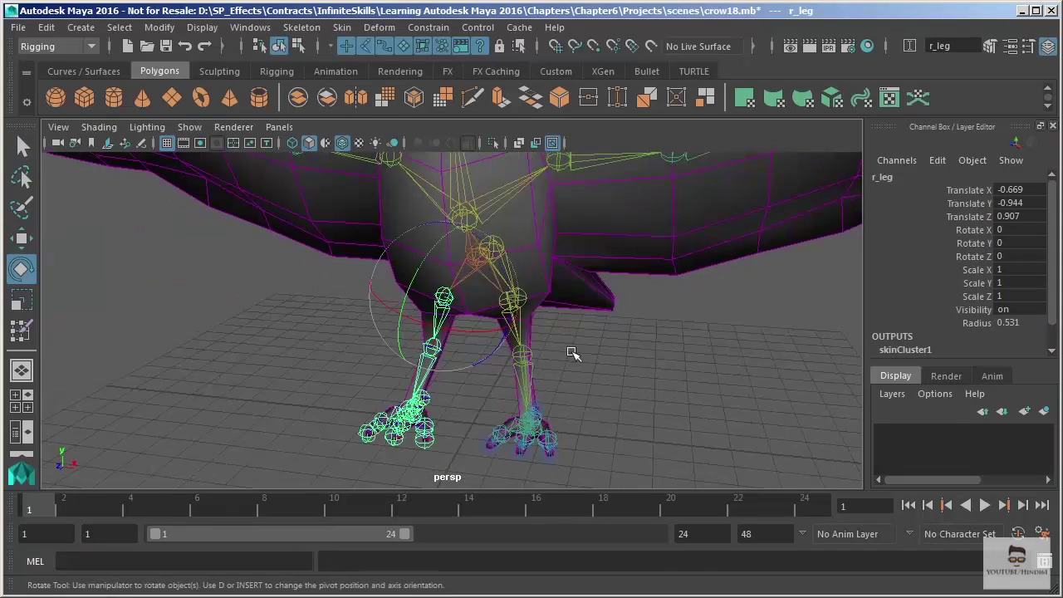
pyautogui.click(573, 351)
pyautogui.click(517, 332)
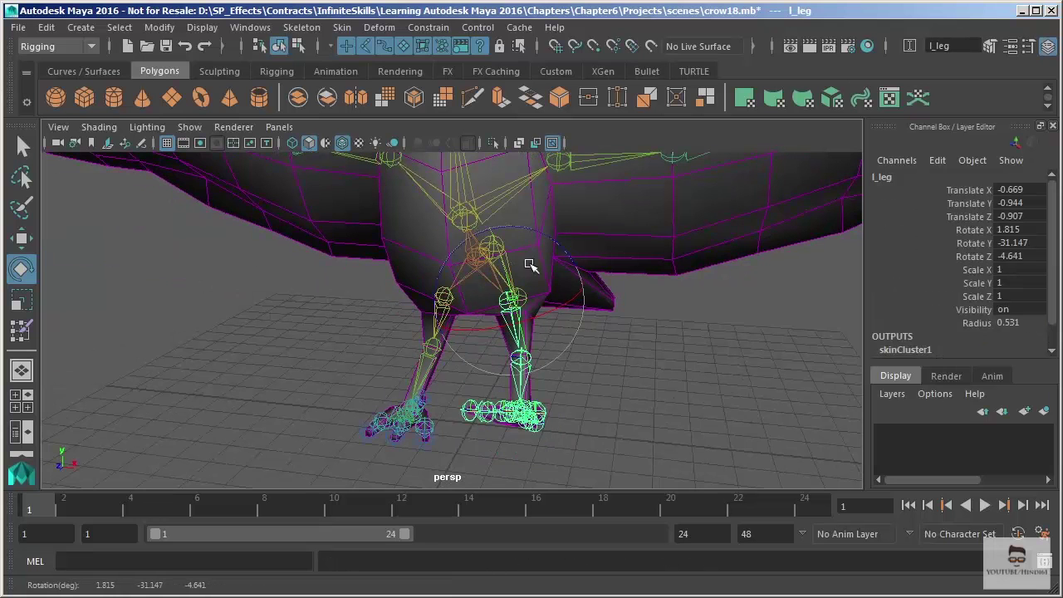